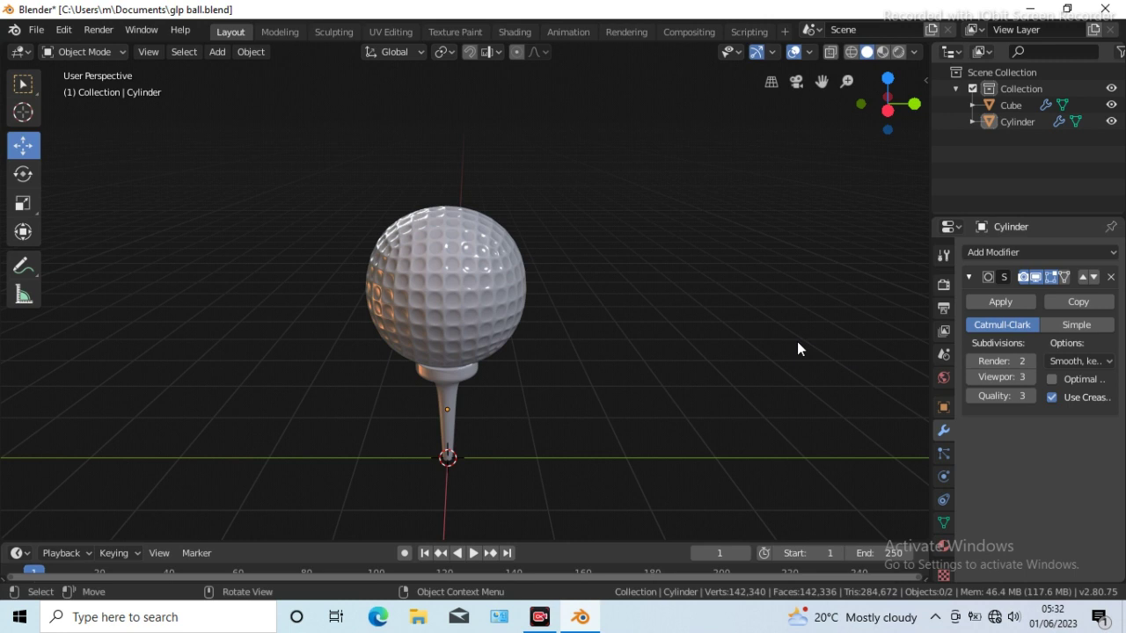
Add a new cube mesh to the empty scene.
{"action": "key", "text": "KP_4"}
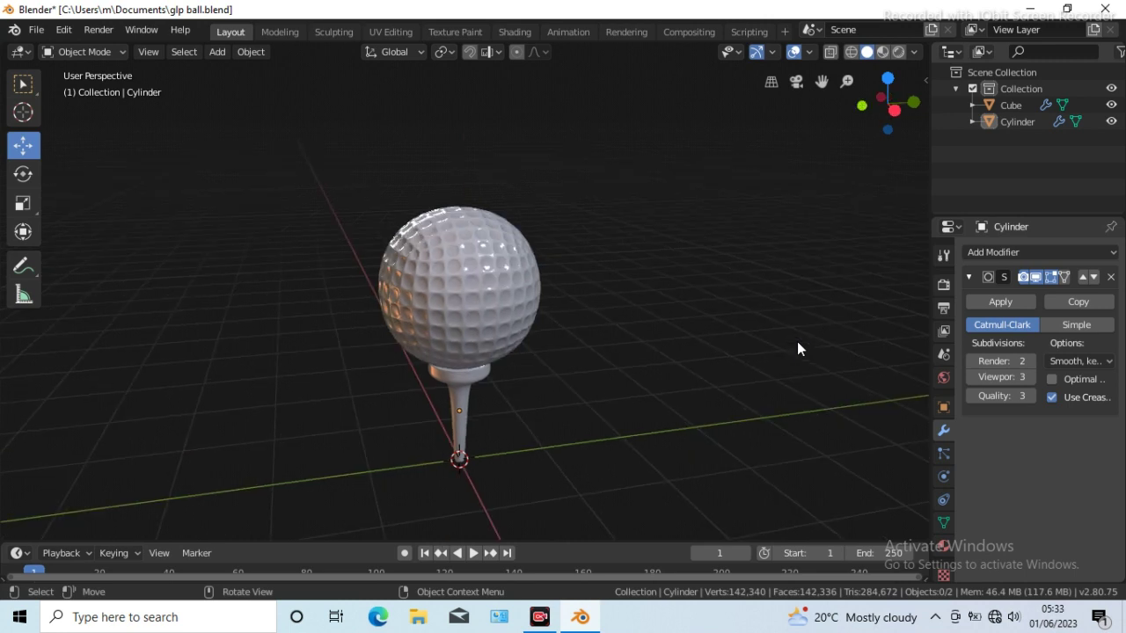
{"action": "key", "text": "KP_4"}
{"action": "key", "text": "KP_4"}
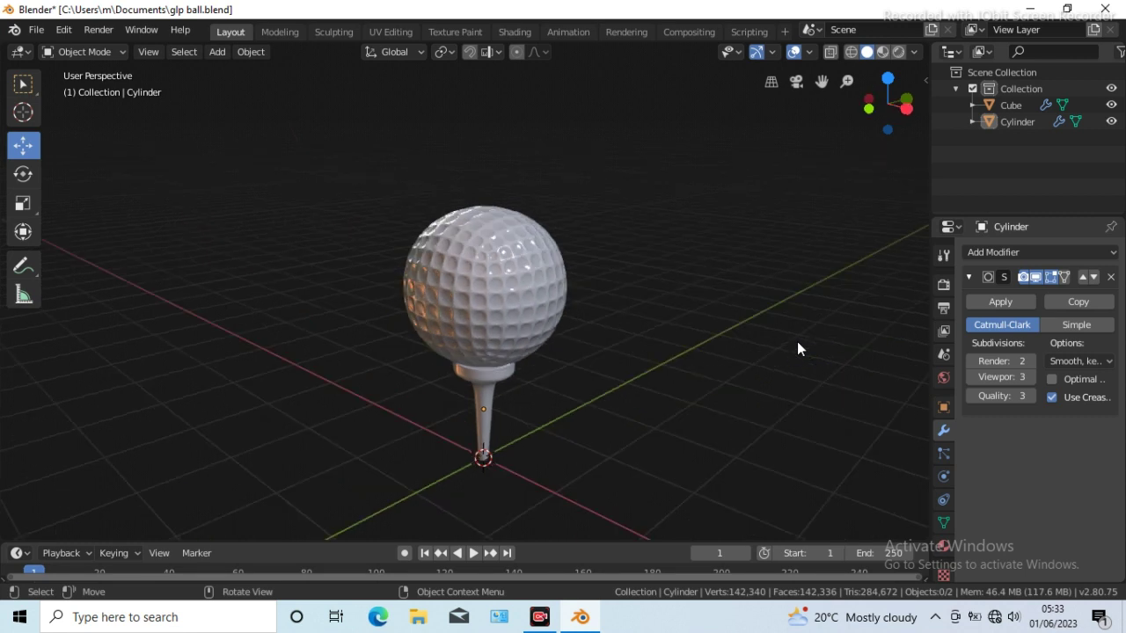
{"action": "key", "text": "KP_4"}
{"action": "key", "text": "KP_4"}
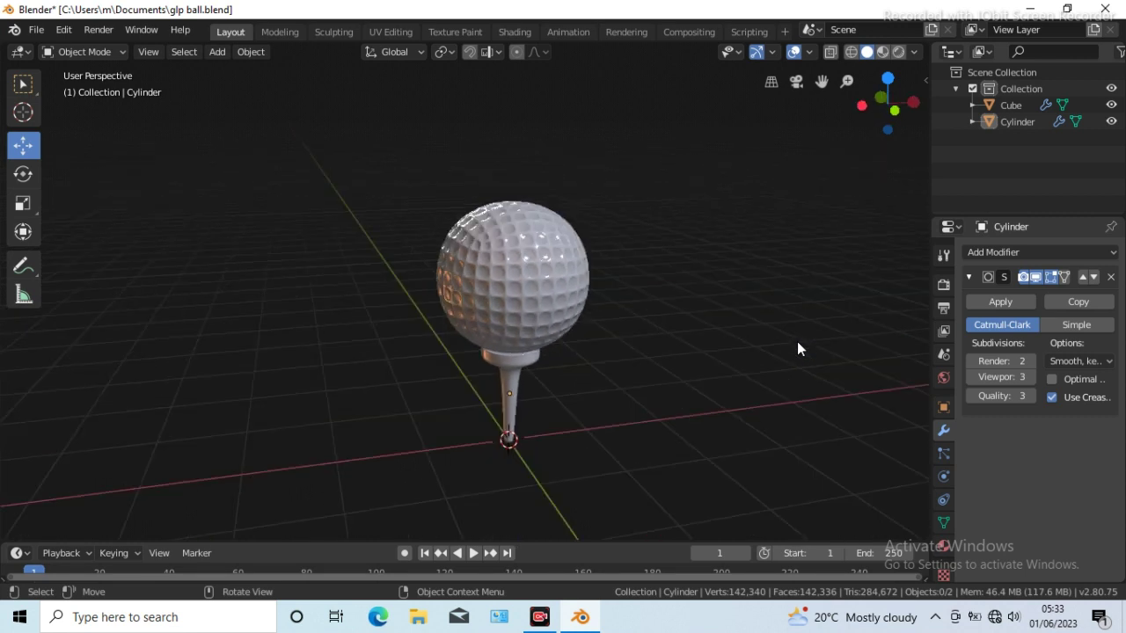
{"action": "key", "text": "KP_4"}
{"action": "key", "text": "KP_4"}
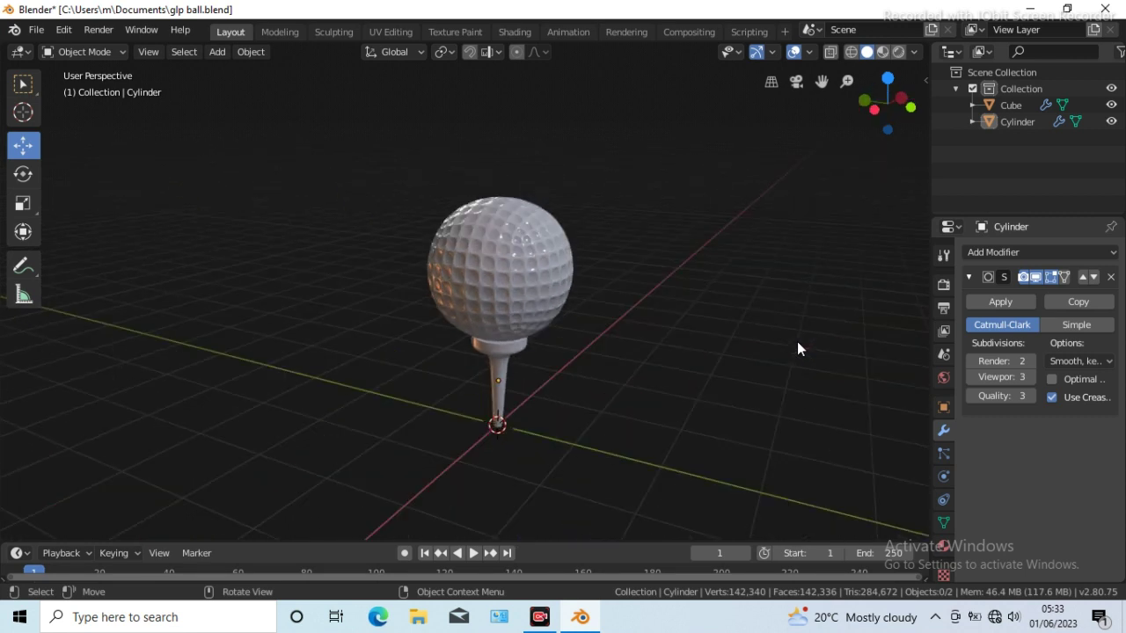
{"action": "key", "text": "KP_4"}
{"action": "key", "text": "KP_4"}
{"action": "key", "text": "KP_4"}
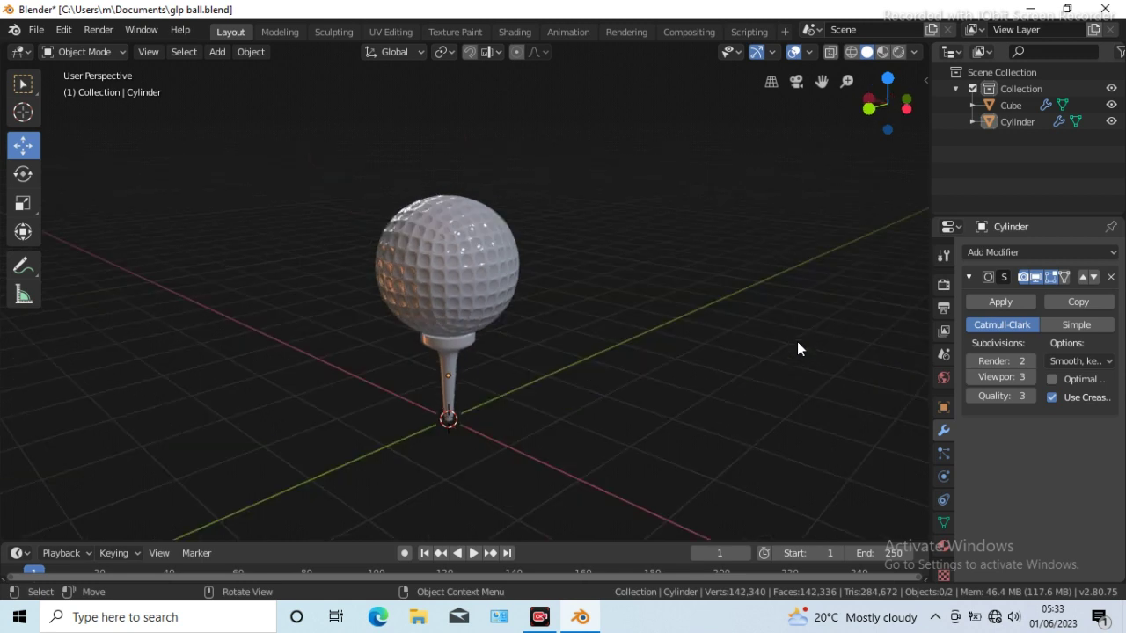
{"action": "key", "text": "KP_4"}
{"action": "key", "text": "KP_4"}
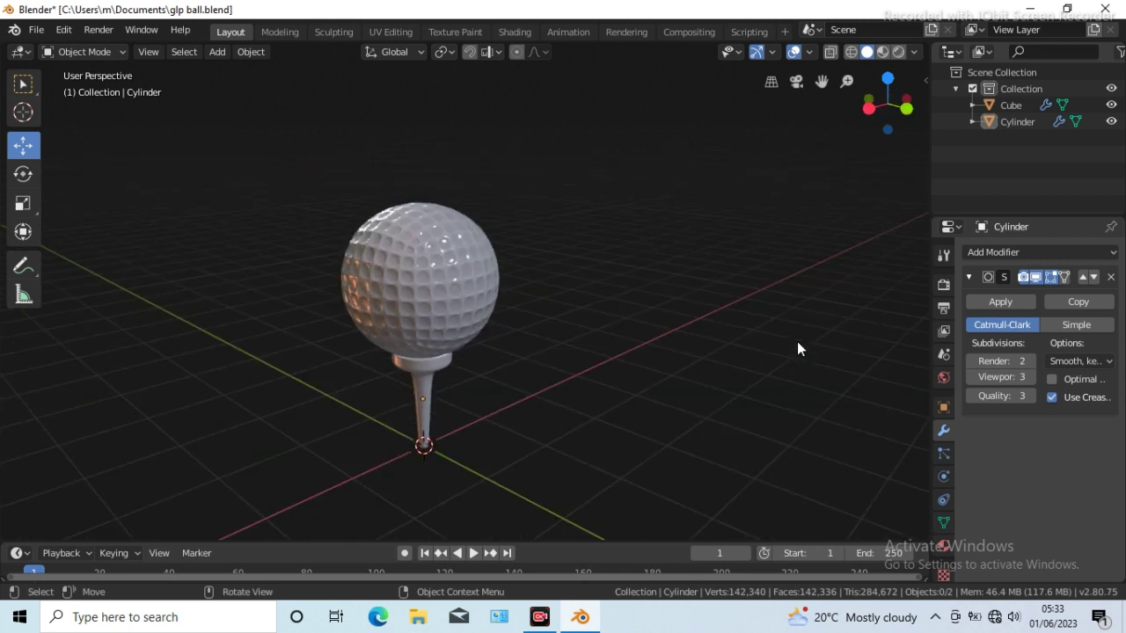
{"action": "key", "text": "KP_4"}
{"action": "key", "text": "KP_4"}
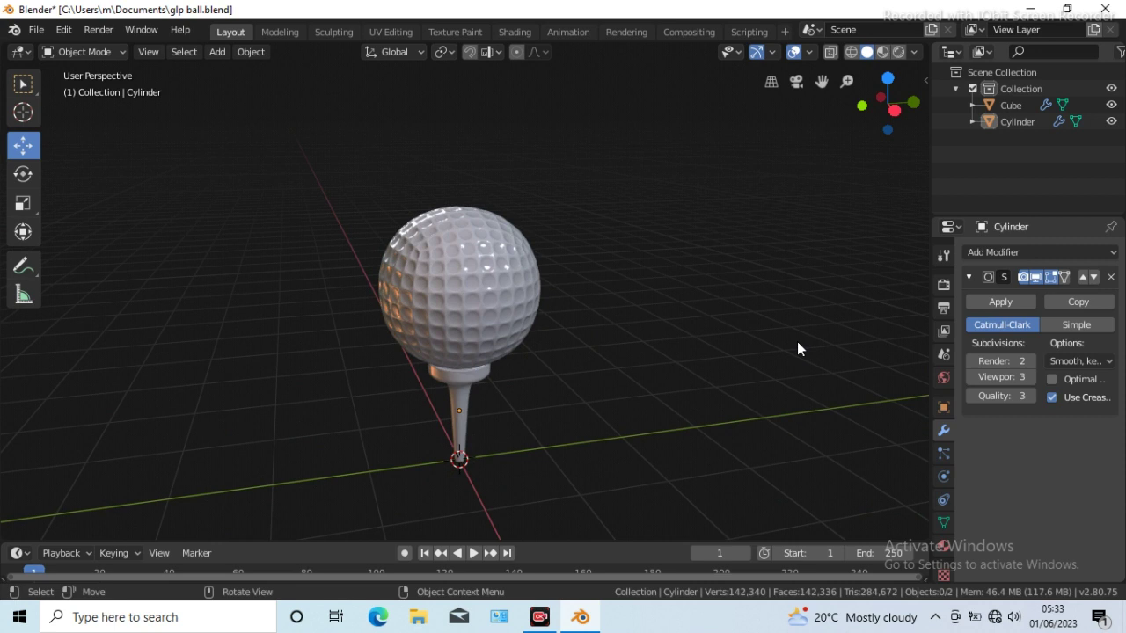
{"action": "key", "text": "KP_4"}
{"action": "key", "text": "KP_4"}
{"action": "key", "text": "KP_4"}
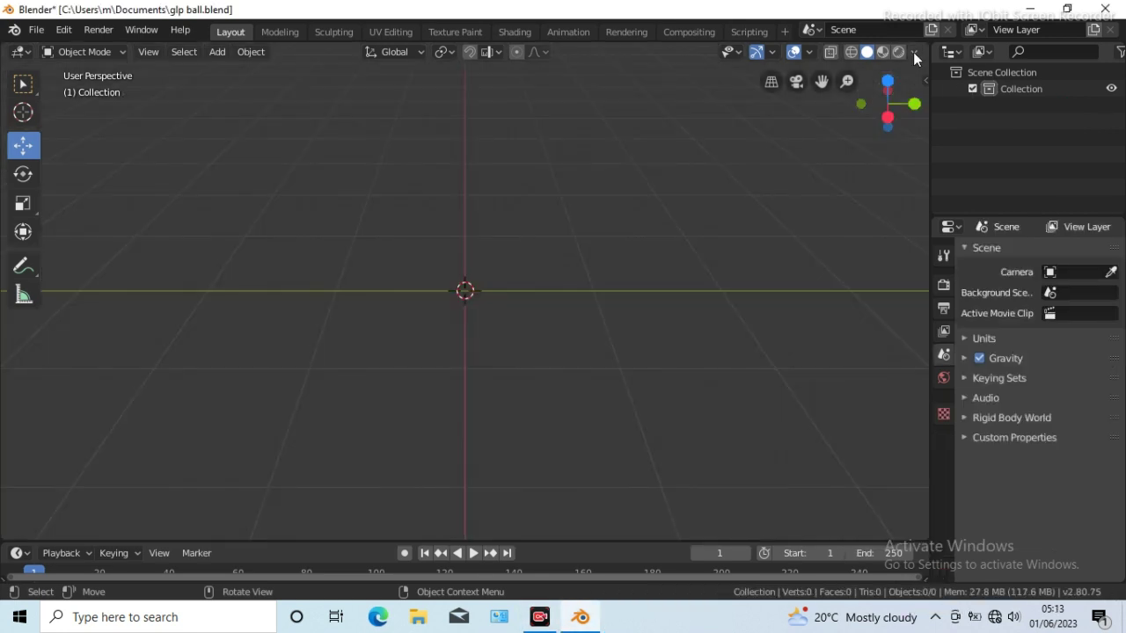
{"action": "left_click", "coordinate": [913, 52]}
{"action": "left_click", "coordinate": [217, 52]}
{"action": "left_click", "coordinate": [370, 88]}
Give the cube a Subdivision Surface modifier at viewport level 3 and apply it.
{"action": "left_click", "coordinate": [1114, 256]}
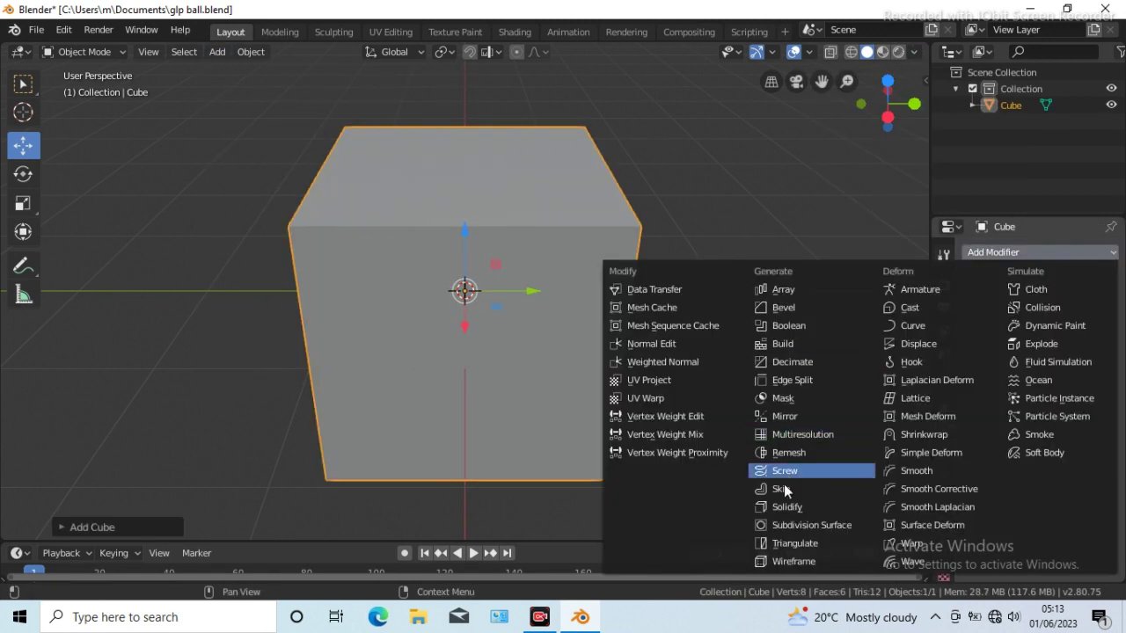
{"action": "left_click", "coordinate": [787, 522]}
{"action": "left_click", "coordinate": [1031, 377]}
{"action": "left_click", "coordinate": [1031, 376]}
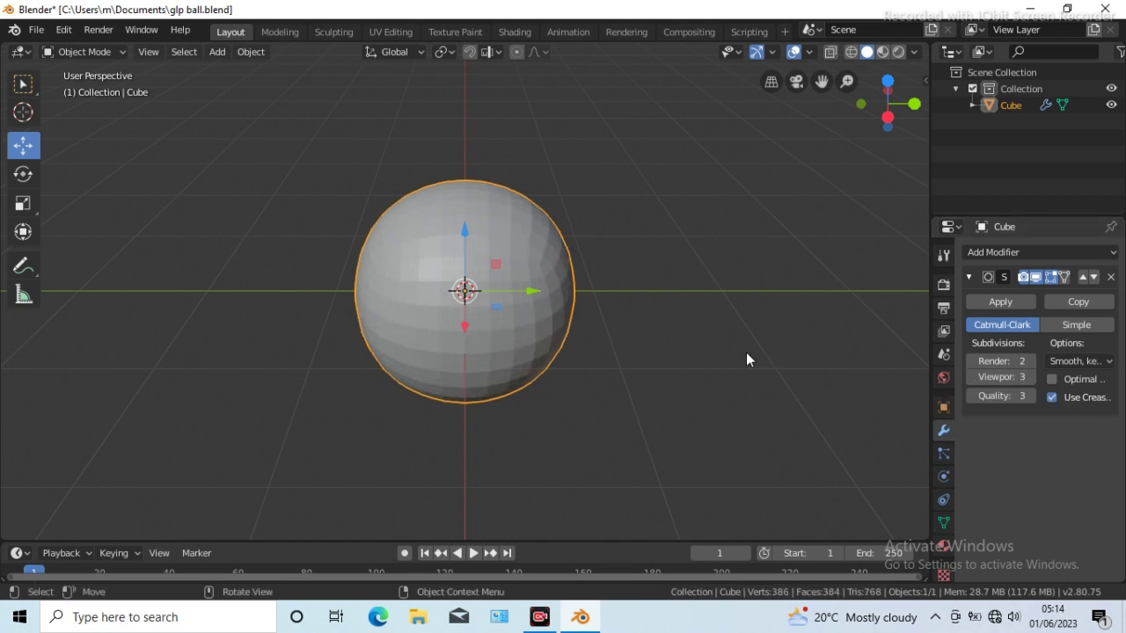
{"action": "left_click", "coordinate": [985, 301]}
In Edit Mode, inset the sphere's faces and start a second inset.
{"action": "key", "text": "Tab"}
{"action": "key", "text": "i"}
{"action": "left_click", "coordinate": [724, 127]}
{"action": "key", "text": "i"}
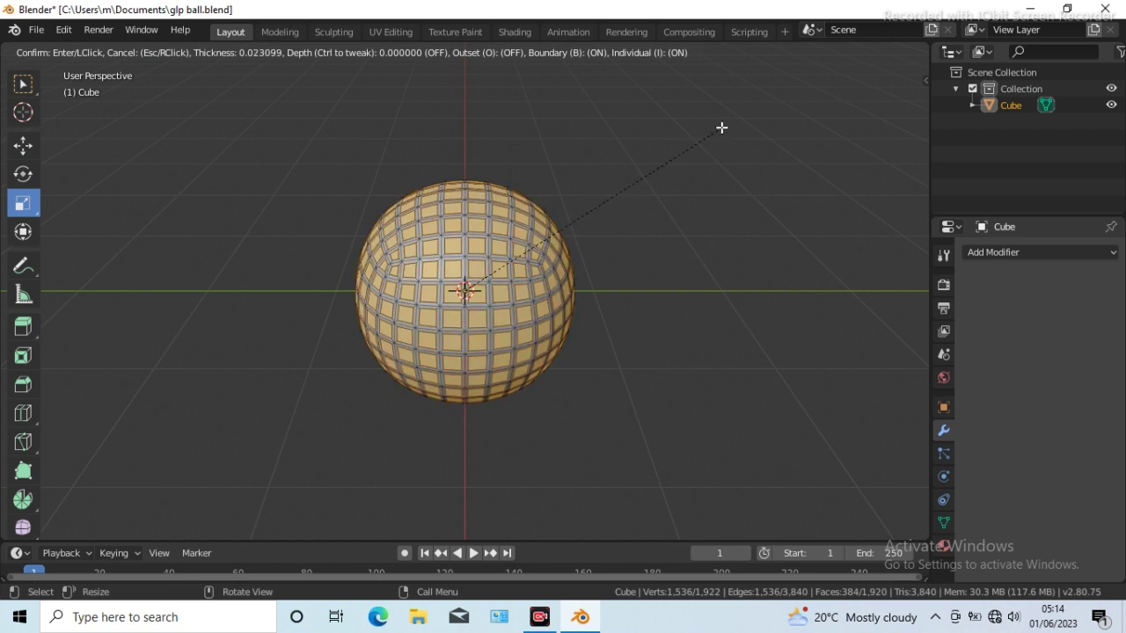
Finish the second inset and scale the inset faces down.
{"action": "left_click", "coordinate": [721, 128]}
{"action": "key", "text": "s"}
{"action": "left_click", "coordinate": [797, 271]}
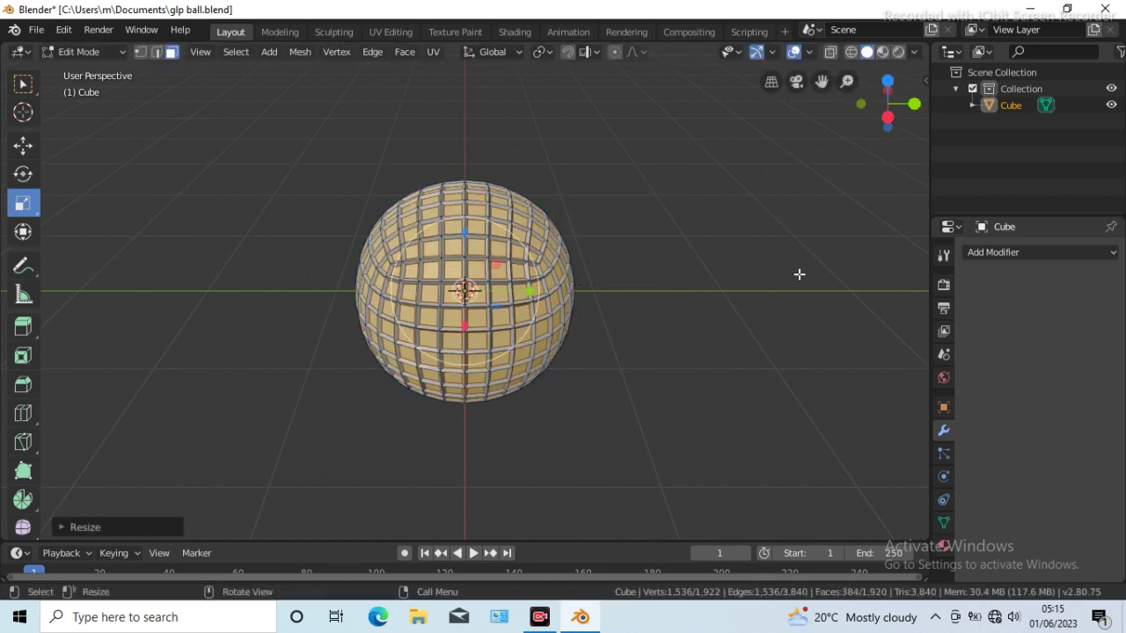
Add a Subdivision Surface modifier, raise its viewport level, and return to Object Mode.
{"action": "left_click", "coordinate": [1112, 252]}
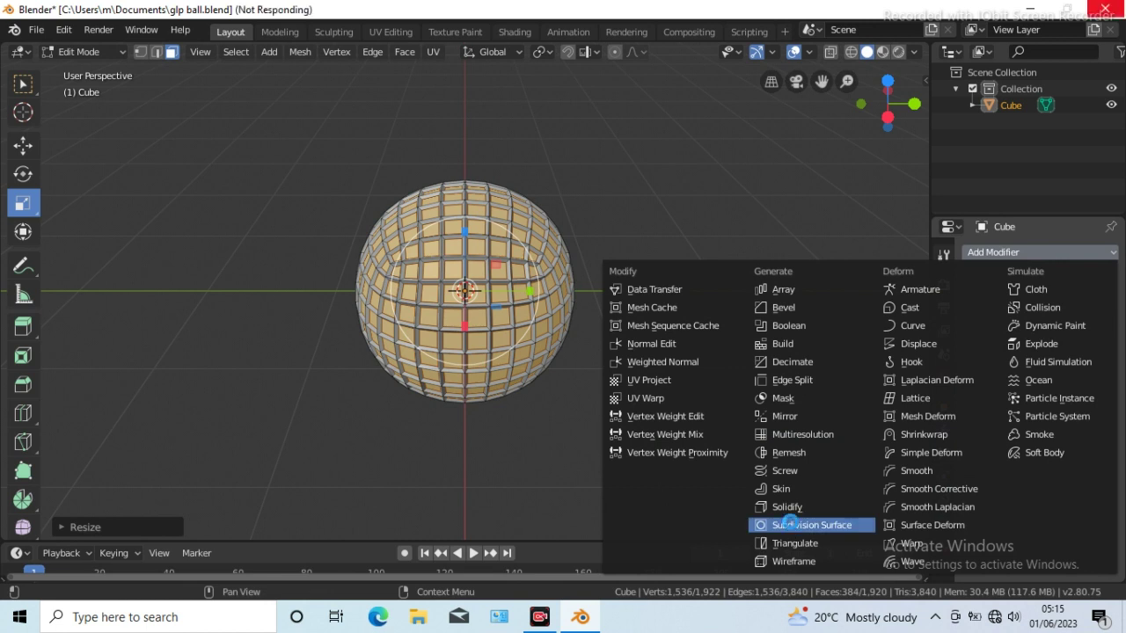
{"action": "left_click", "coordinate": [790, 524]}
{"action": "left_click", "coordinate": [1029, 376]}
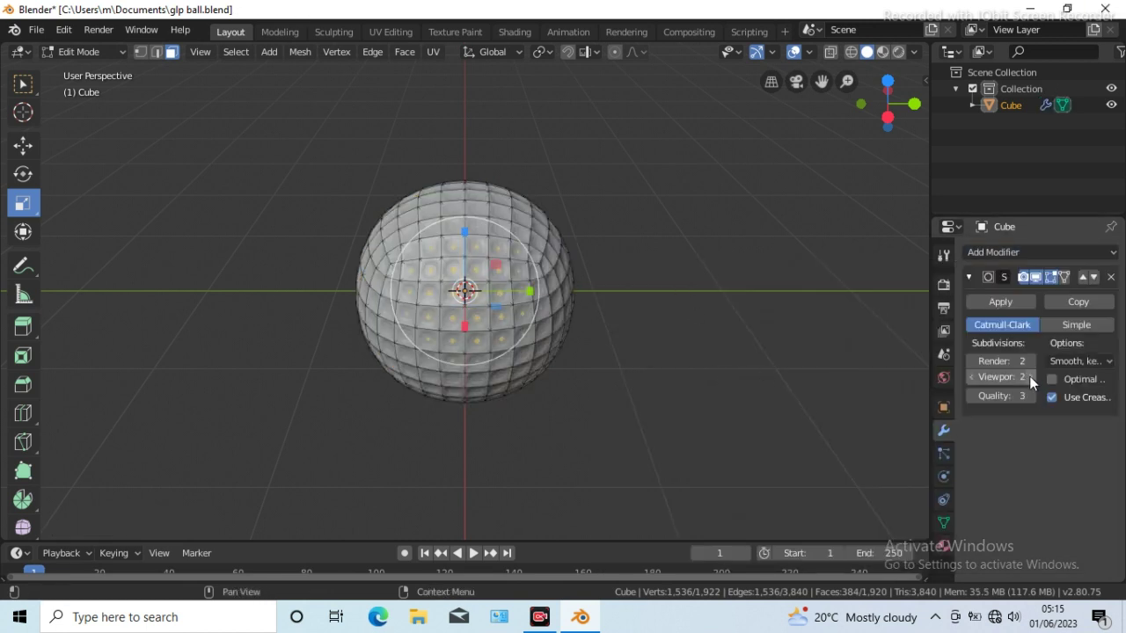
{"action": "key", "text": "Tab"}
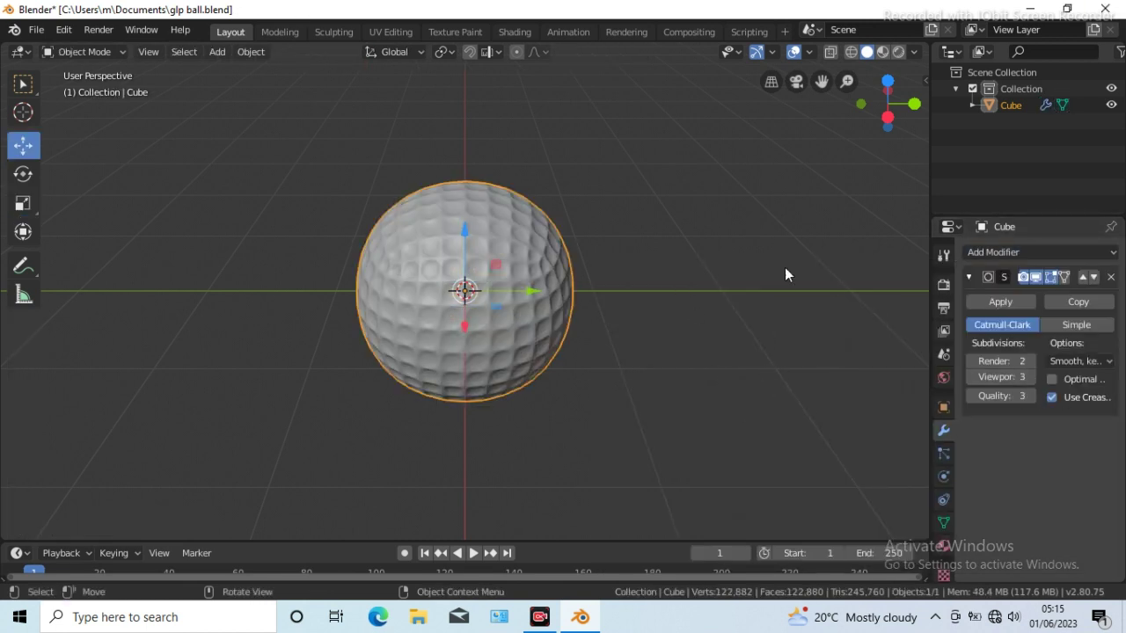
Switch viewport shading to MatCap and hide the golf ball in the outliner.
{"action": "left_click", "coordinate": [911, 53]}
{"action": "left_click", "coordinate": [894, 129]}
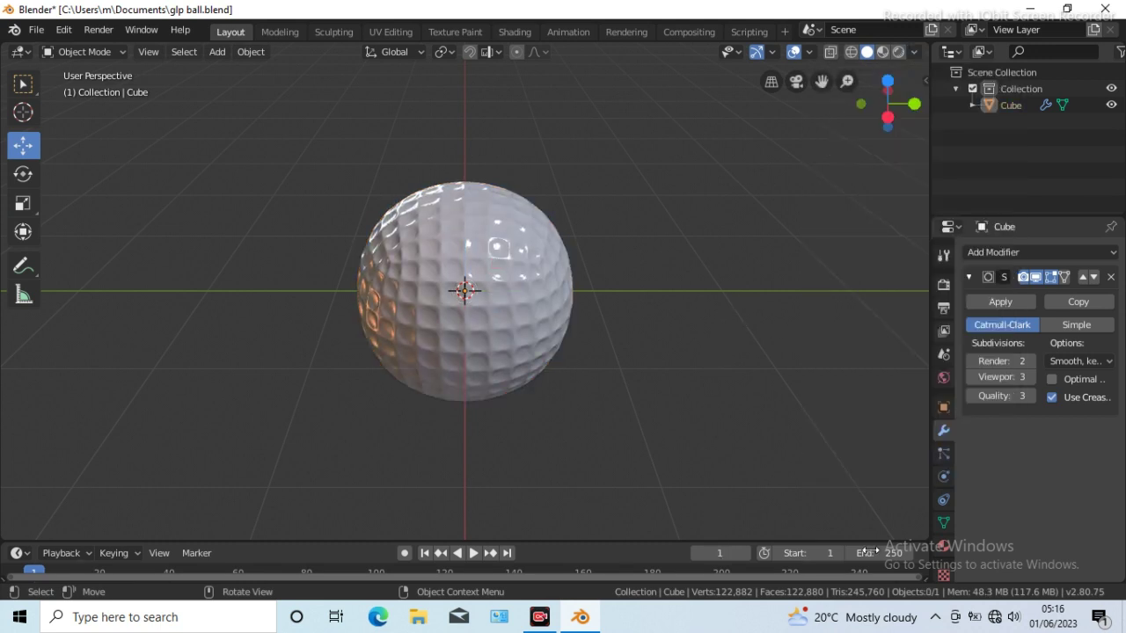
{"action": "left_click", "coordinate": [510, 291]}
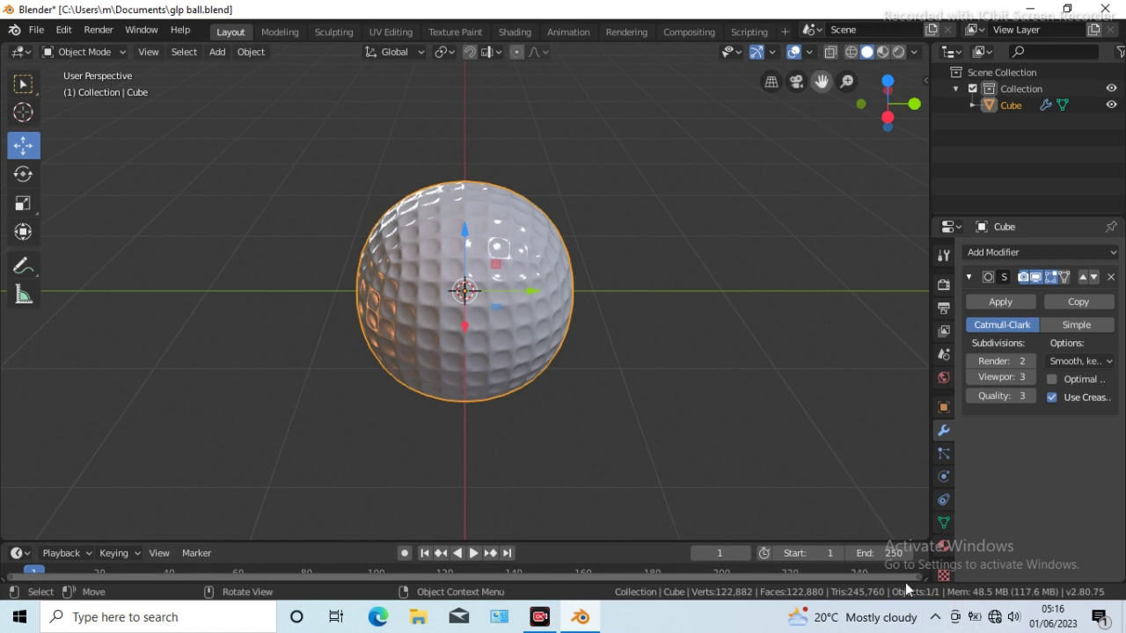
{"action": "left_click", "coordinate": [715, 307]}
{"action": "key", "text": "KP_6"}
{"action": "key", "text": "KP_6"}
{"action": "key", "text": "KP_6"}
{"action": "key", "text": "KP_6"}
{"action": "key", "text": "KP_6"}
{"action": "key", "text": "KP_6"}
{"action": "key", "text": "KP_6"}
{"action": "key", "text": "KP_6"}
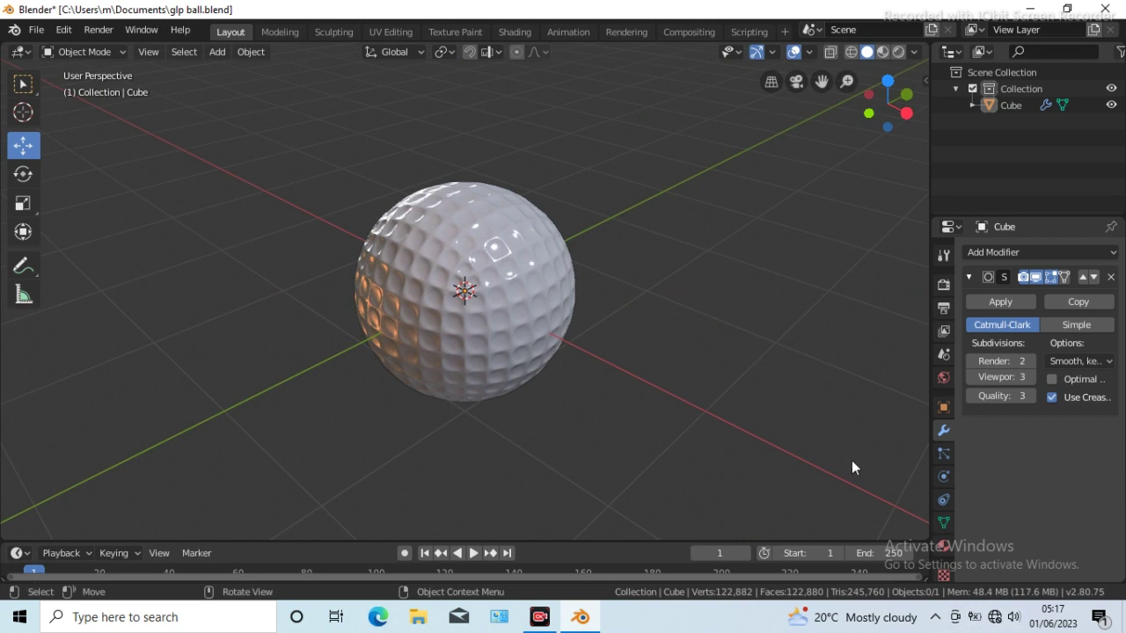
{"action": "left_click", "coordinate": [1112, 106]}
In right view, add a cylinder, shrink it to about 0.39 and stretch it tall.
{"action": "key", "text": "KP_3"}
{"action": "left_click", "coordinate": [217, 51]}
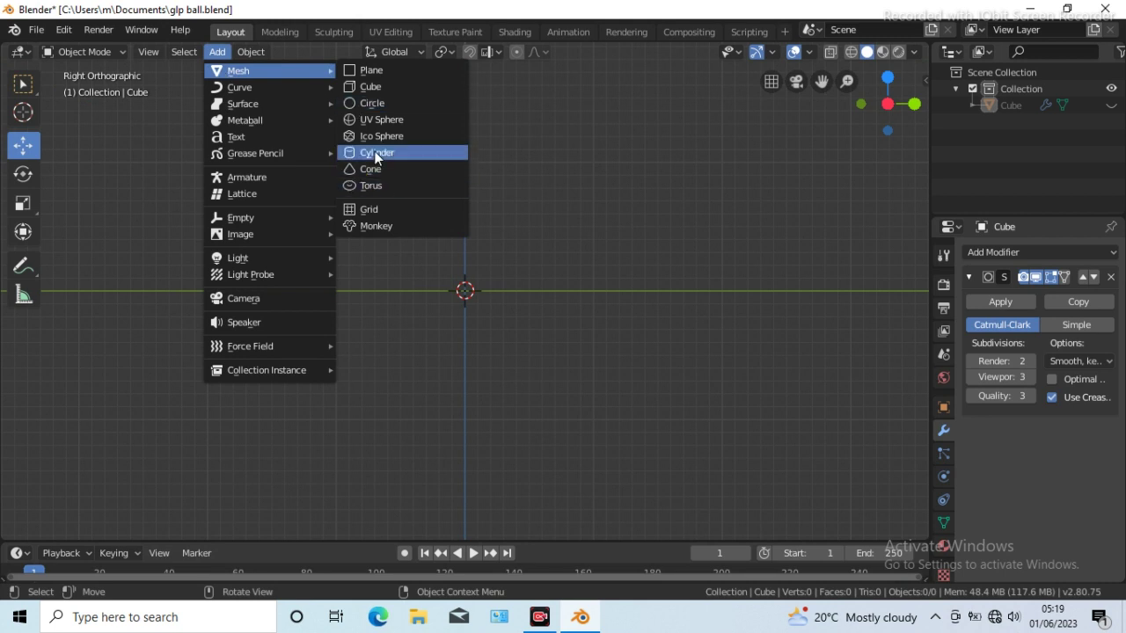
{"action": "left_click", "coordinate": [376, 153]}
{"action": "left_click", "coordinate": [24, 204]}
{"action": "key", "text": "s"}
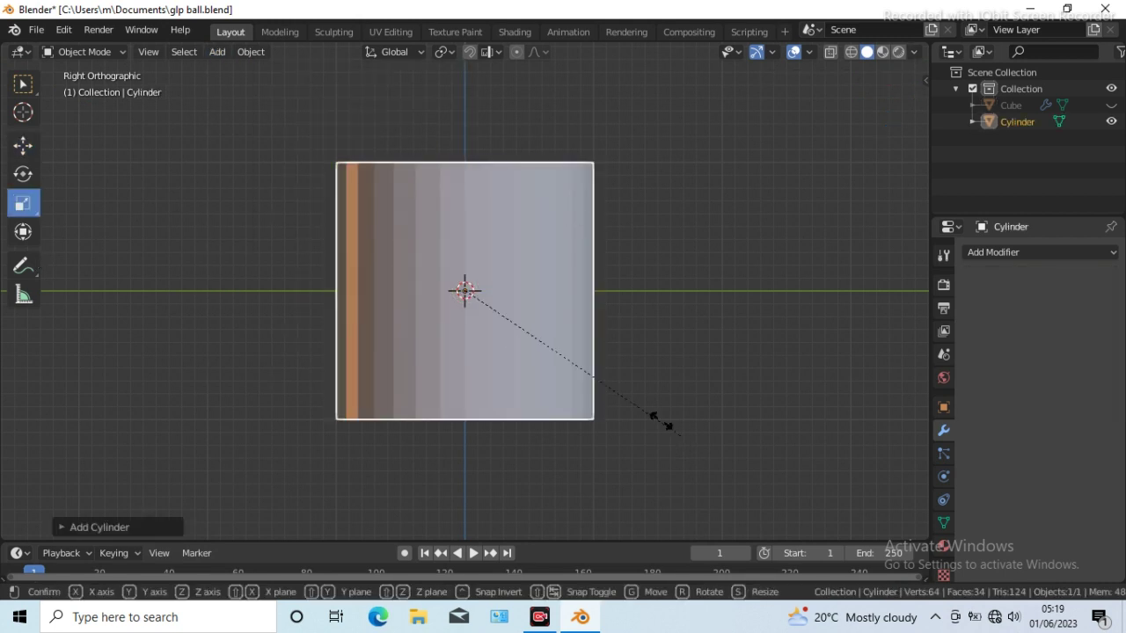
{"action": "left_click", "coordinate": [560, 323]}
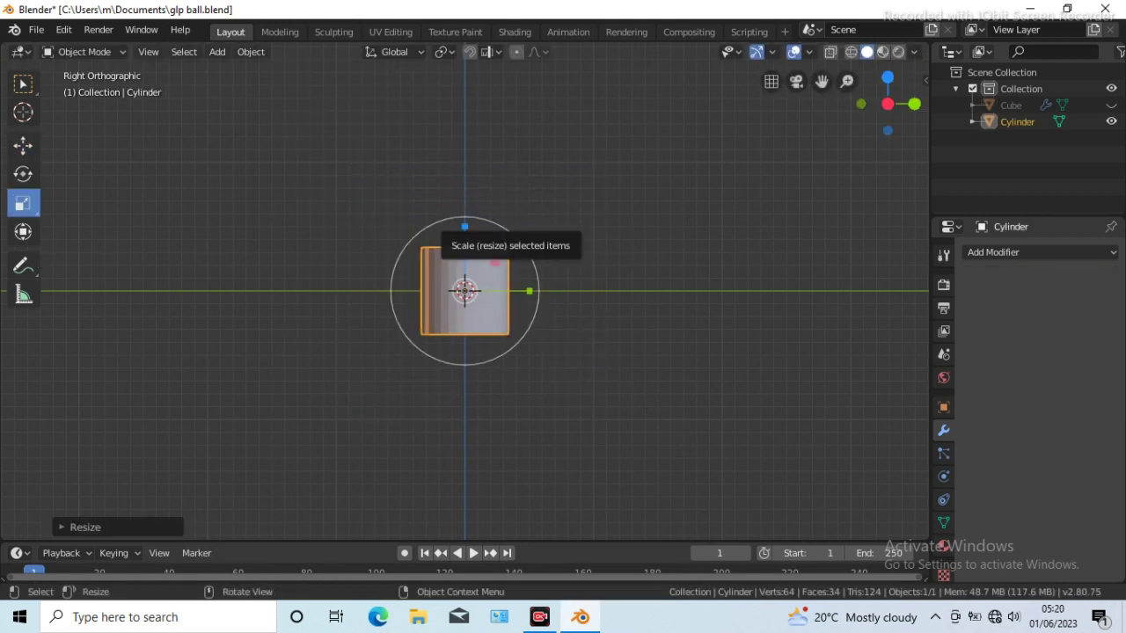
{"action": "left_click_drag", "start_coordinate": [463, 224], "coordinate": [464, 160]}
{"action": "key", "text": "Tab"}
Add an edge loop near the cylinder's top and select its bottom edge loop in X-ray.
{"action": "left_click", "coordinate": [24, 414]}
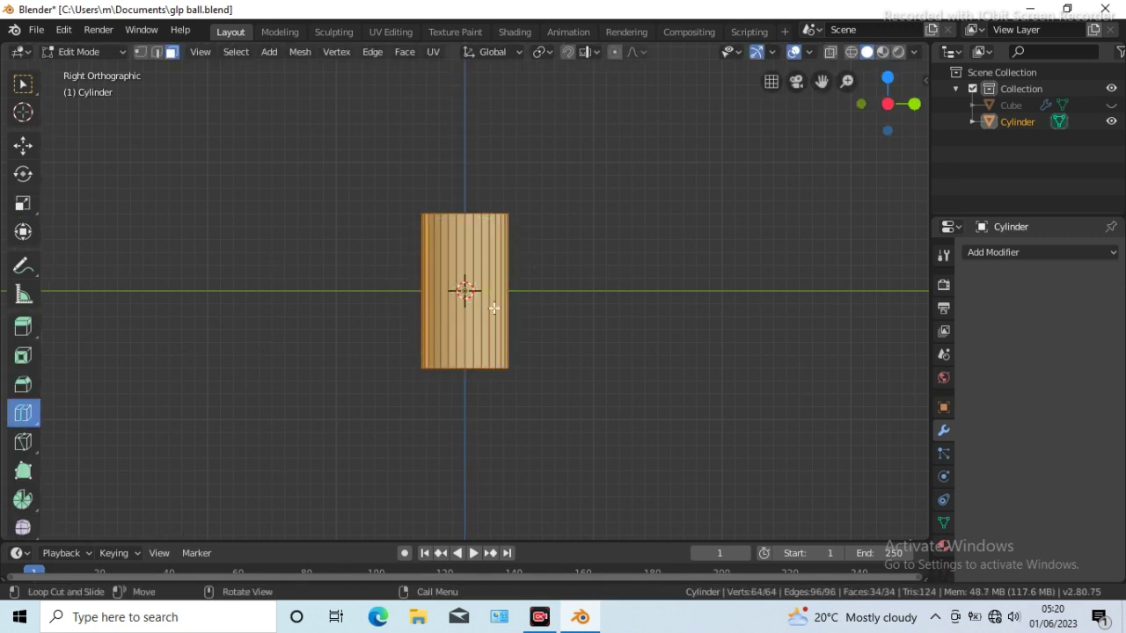
{"action": "left_click_drag", "start_coordinate": [493, 291], "coordinate": [493, 233]}
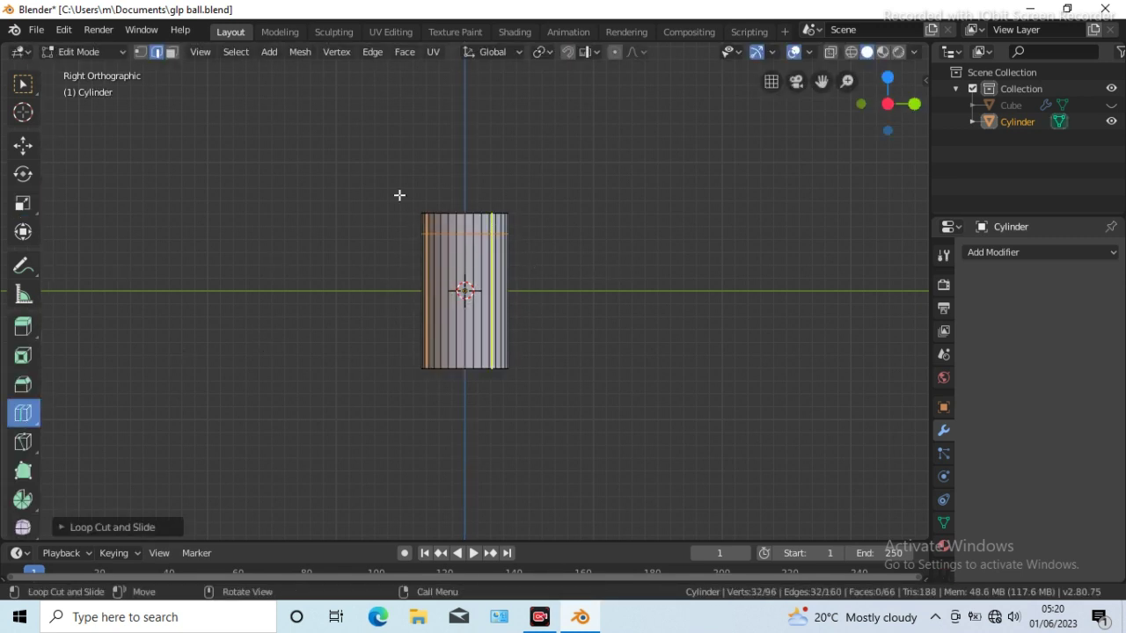
{"action": "key", "text": "alt+a"}
{"action": "key", "text": "w"}
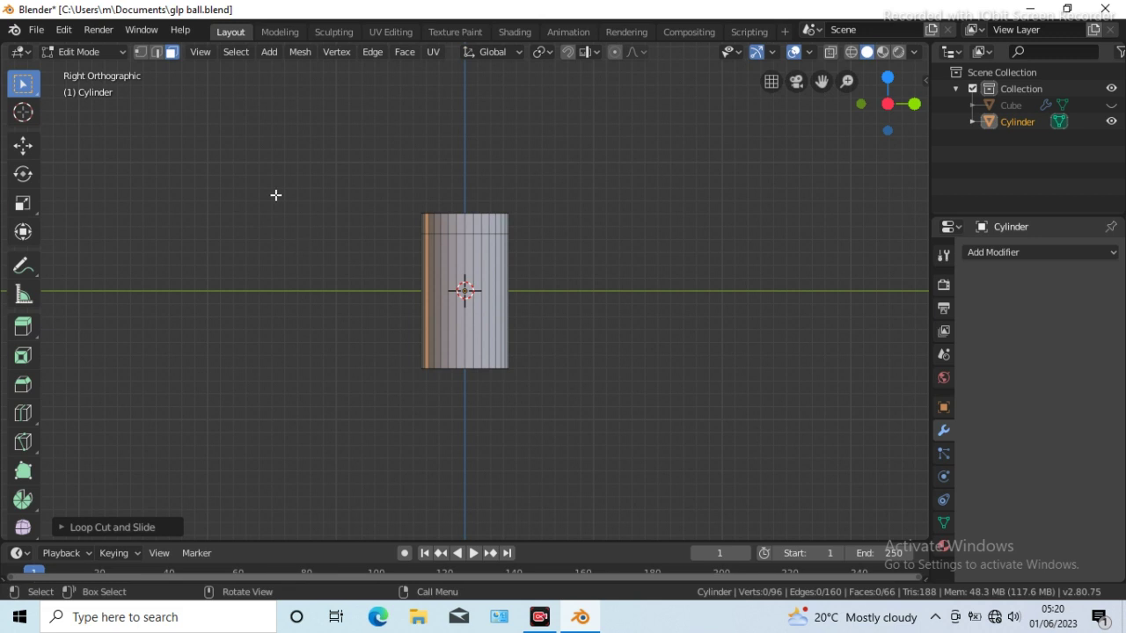
{"action": "key", "text": "2"}
{"action": "key", "text": "alt+z"}
{"action": "mouse_move", "coordinate": [388, 351]}
{"action": "left_mouse_down"}
{"action": "mouse_move", "coordinate": [531, 380]}
{"action": "mouse_move", "coordinate": [480, 367]}
{"action": "left_mouse_up"}
{"action": "left_click", "coordinate": [23, 203]}
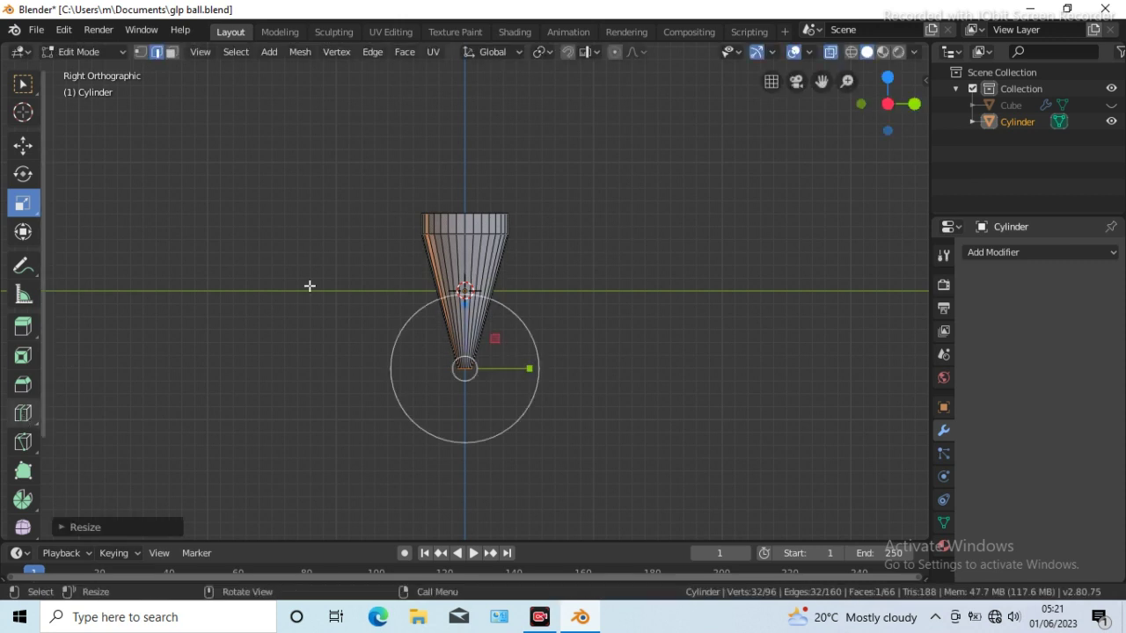
Add a loop partway up, then shrink the lower loops to 0.34 and nudge them into a stem.
{"action": "left_click", "coordinate": [23, 413]}
{"action": "left_click_drag", "start_coordinate": [485, 297], "coordinate": [487, 255]}
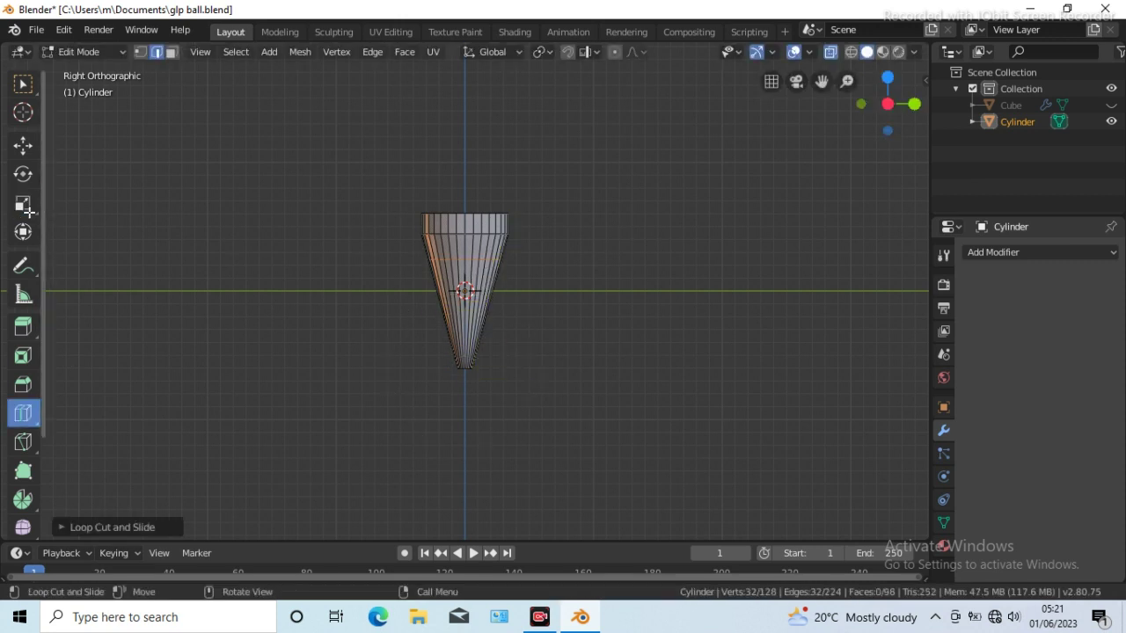
{"action": "left_click", "coordinate": [24, 205]}
{"action": "key", "text": "s"}
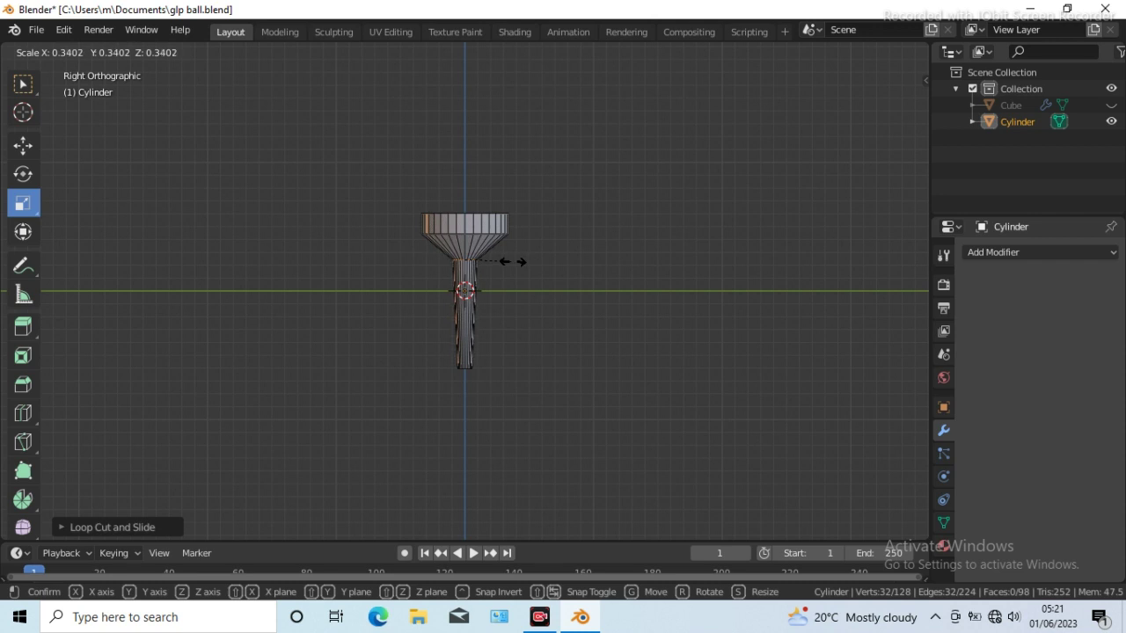
{"action": "left_click", "coordinate": [519, 261]}
{"action": "left_click", "coordinate": [22, 145]}
{"action": "left_click_drag", "start_coordinate": [463, 191], "coordinate": [465, 175]}
{"action": "left_click", "coordinate": [1110, 255]}
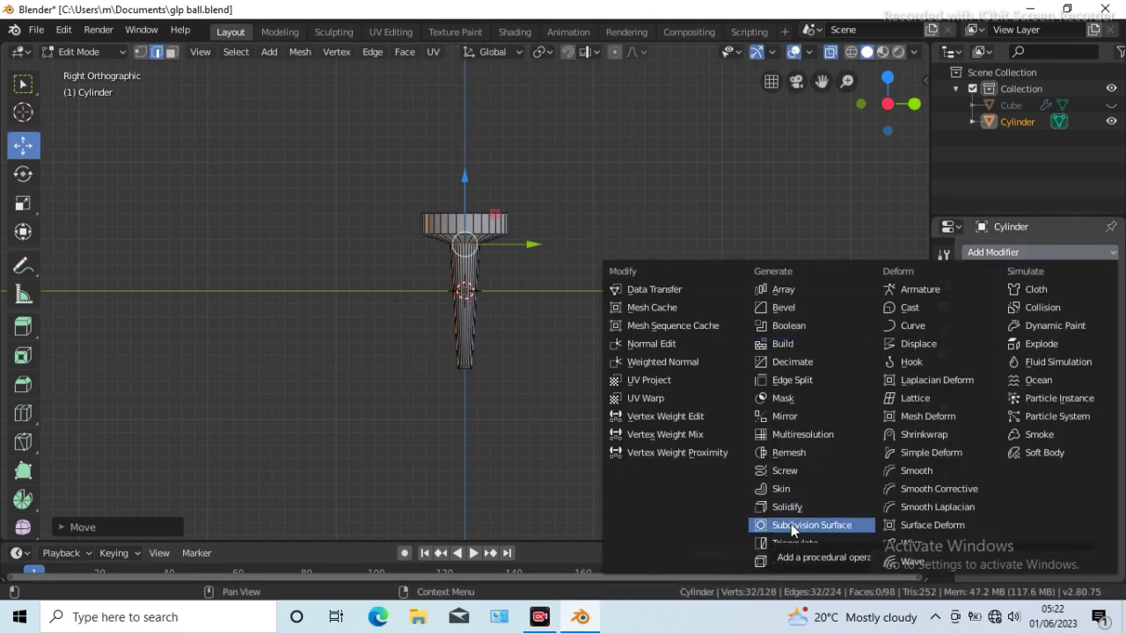
Add a Subdivision Surface modifier at viewport level 3 and an edge loop near the tee's top.
{"action": "left_click", "coordinate": [792, 525]}
{"action": "left_click", "coordinate": [1028, 376]}
{"action": "left_click", "coordinate": [1029, 376]}
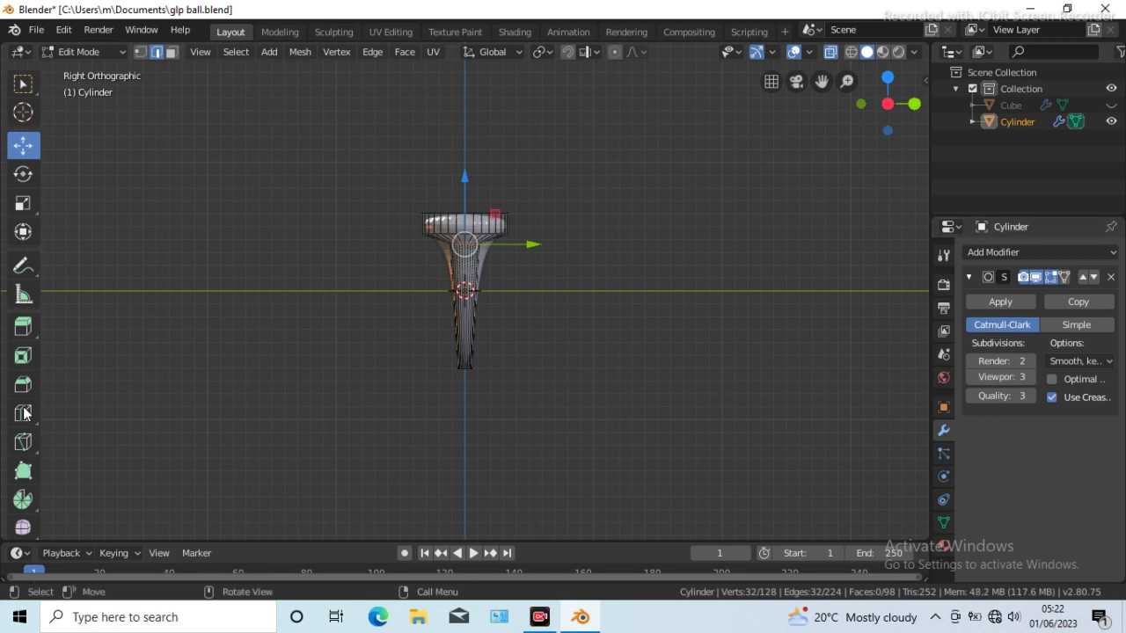
{"action": "left_click", "coordinate": [24, 413]}
{"action": "left_click_drag", "start_coordinate": [466, 222], "coordinate": [474, 222]}
{"action": "left_click", "coordinate": [472, 232]}
Inset the tee's top face and move it along Z into a shallow cup.
{"action": "scroll", "coordinate": [631, 288], "scroll_direction": "up", "scroll_amount": 2}
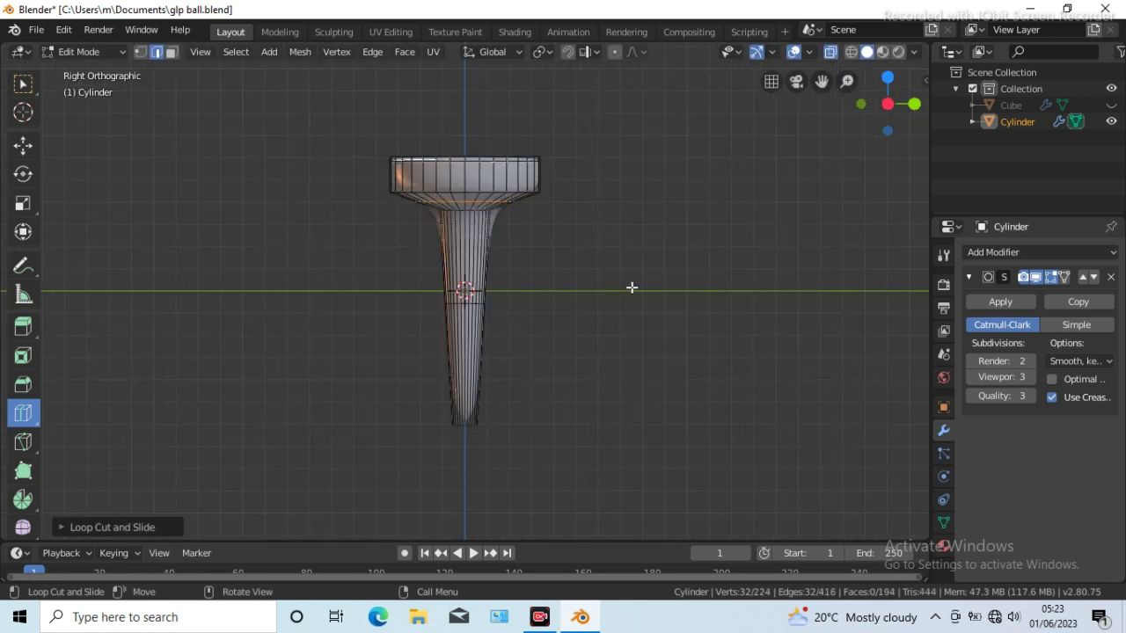
{"action": "scroll", "coordinate": [631, 287], "scroll_direction": "up", "scroll_amount": 2}
{"action": "middle_click_drag", "start_coordinate": [632, 287], "coordinate": [631, 304]}
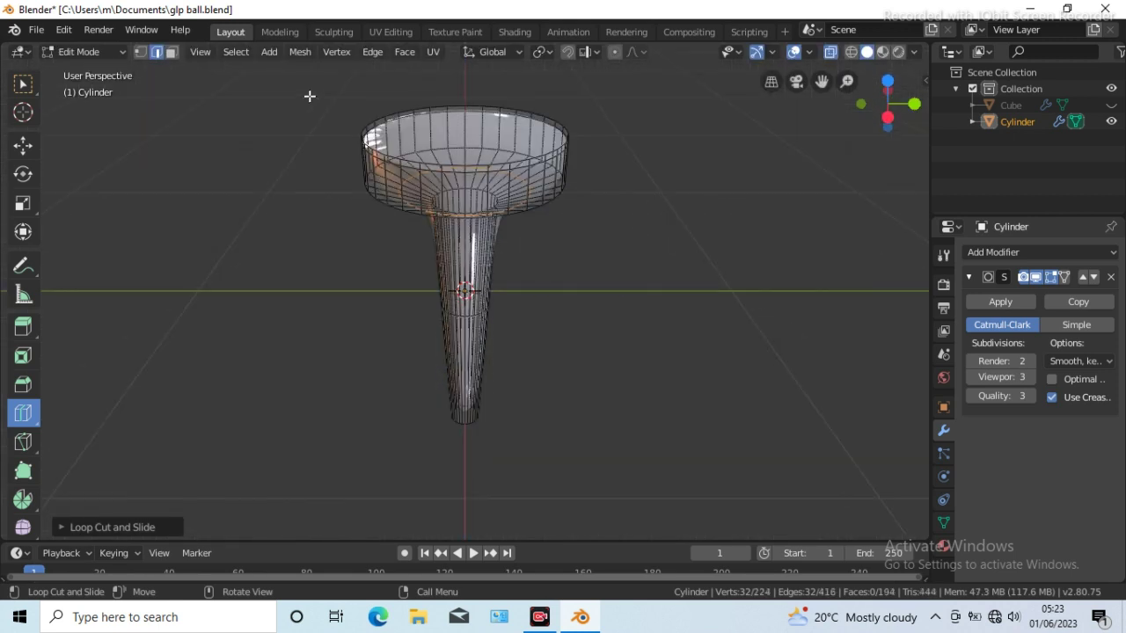
{"action": "left_click", "coordinate": [830, 51]}
{"action": "key", "text": "w"}
{"action": "key", "text": "3"}
{"action": "left_click", "coordinate": [448, 132]}
{"action": "left_click", "coordinate": [404, 51]}
{"action": "left_click", "coordinate": [428, 126]}
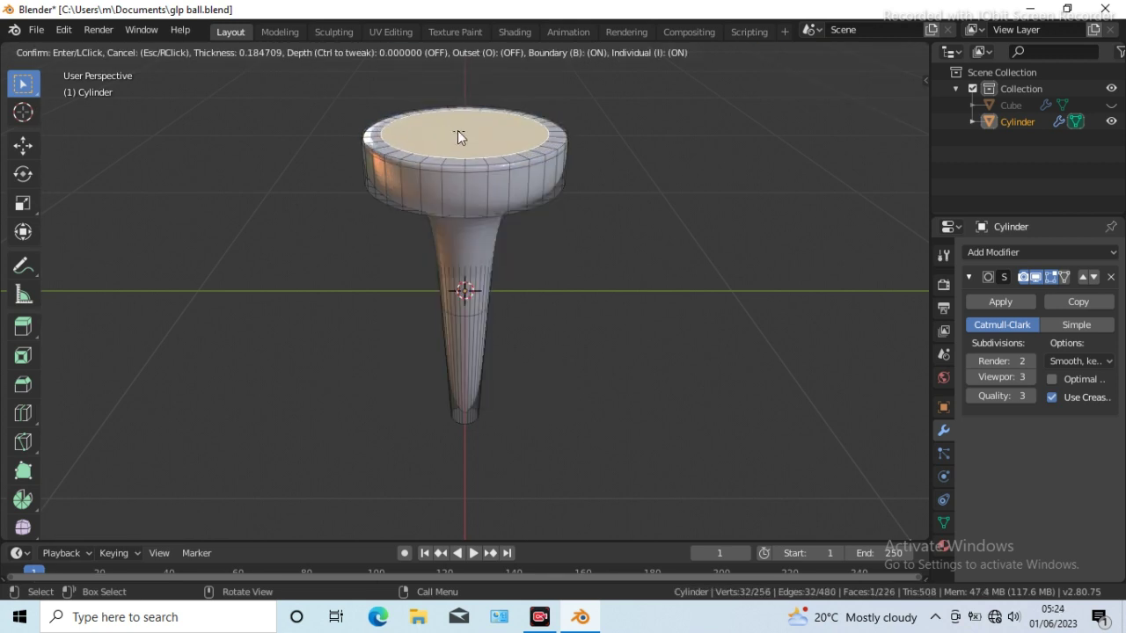
{"action": "left_click", "coordinate": [457, 137]}
{"action": "left_click", "coordinate": [23, 145]}
{"action": "left_click_drag", "start_coordinate": [465, 83], "coordinate": [465, 74]}
Add more edge loops along the tee's stem to keep its shape crisp.
{"action": "key", "text": "KP_3"}
{"action": "left_click", "coordinate": [23, 412]}
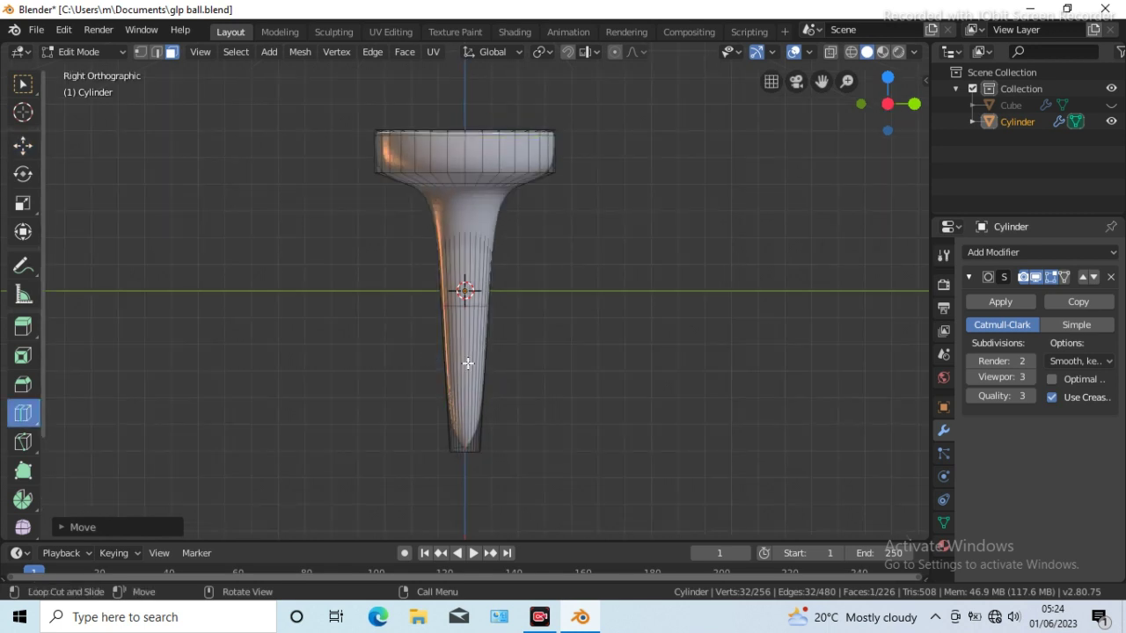
{"action": "left_click_drag", "start_coordinate": [465, 378], "coordinate": [483, 507]}
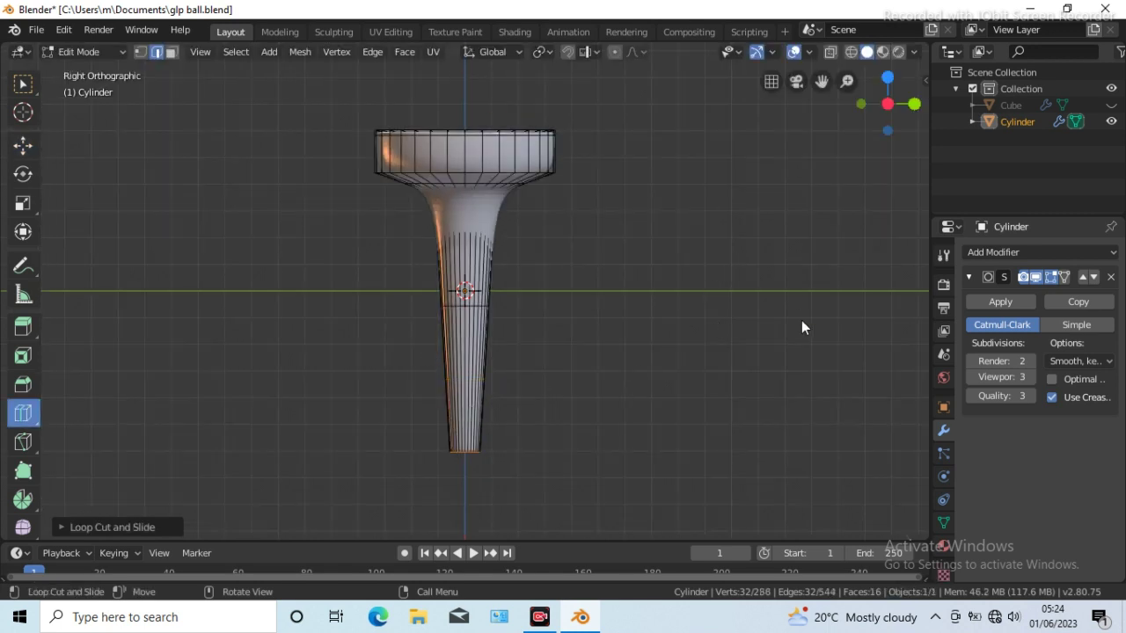
{"action": "key", "text": "Tab"}
{"action": "right_click", "coordinate": [396, 118]}
{"action": "left_click", "coordinate": [396, 118]}
{"action": "key", "text": "Tab"}
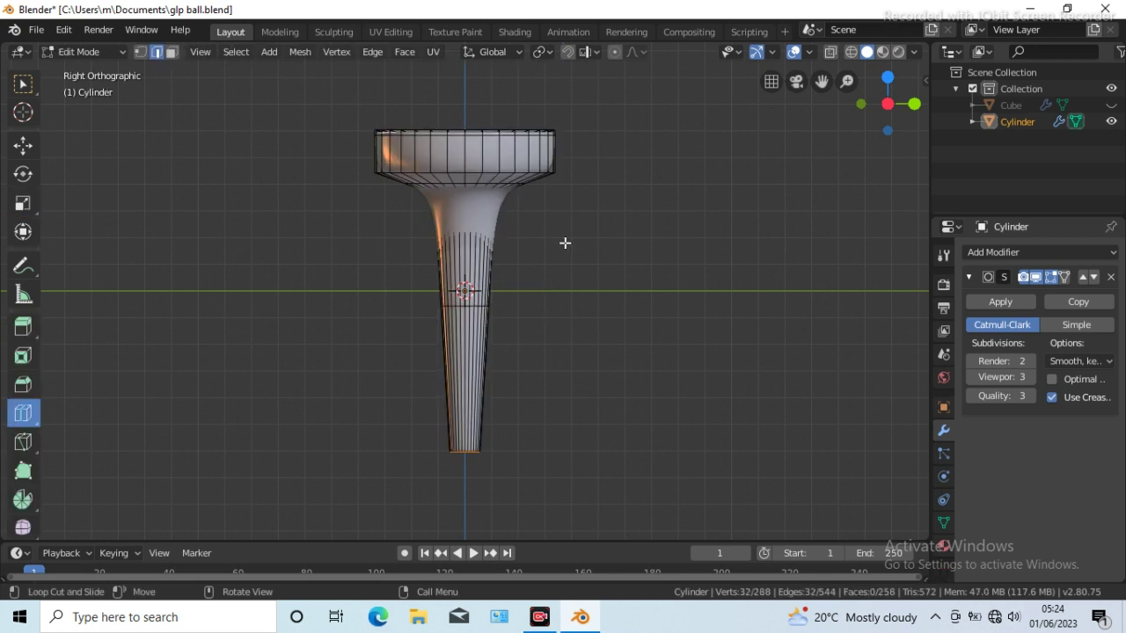
{"action": "left_click_drag", "start_coordinate": [471, 369], "coordinate": [724, 358]}
Unhide the golf ball and move the tee down beneath it.
{"action": "key", "text": "Tab"}
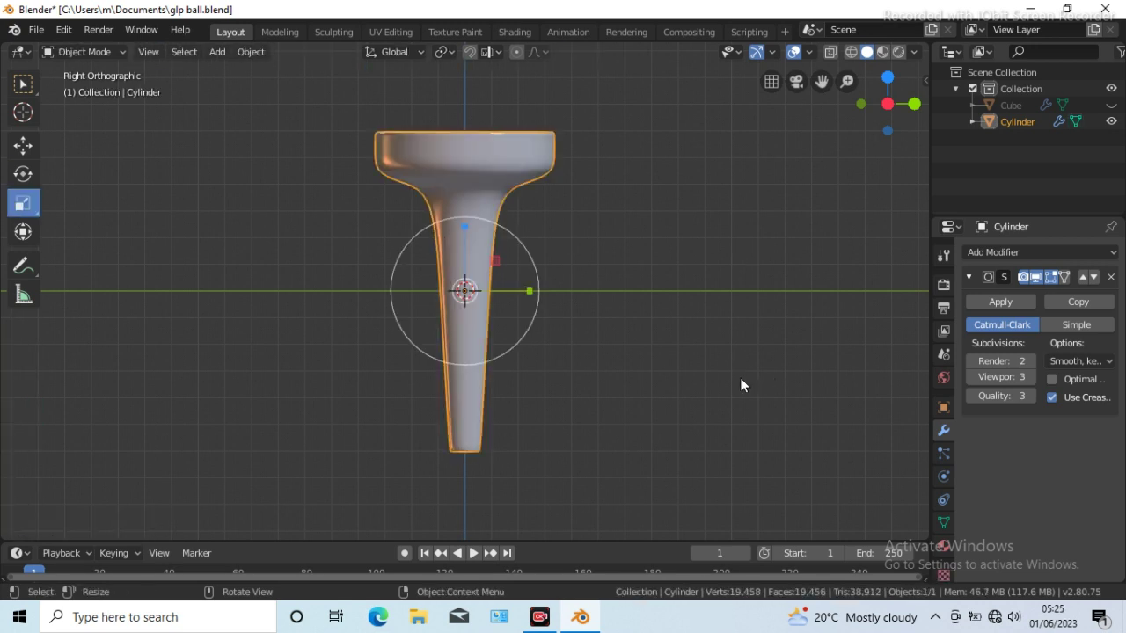
{"action": "left_click", "coordinate": [1111, 105]}
{"action": "scroll", "coordinate": [746, 373], "scroll_direction": "down", "scroll_amount": 5}
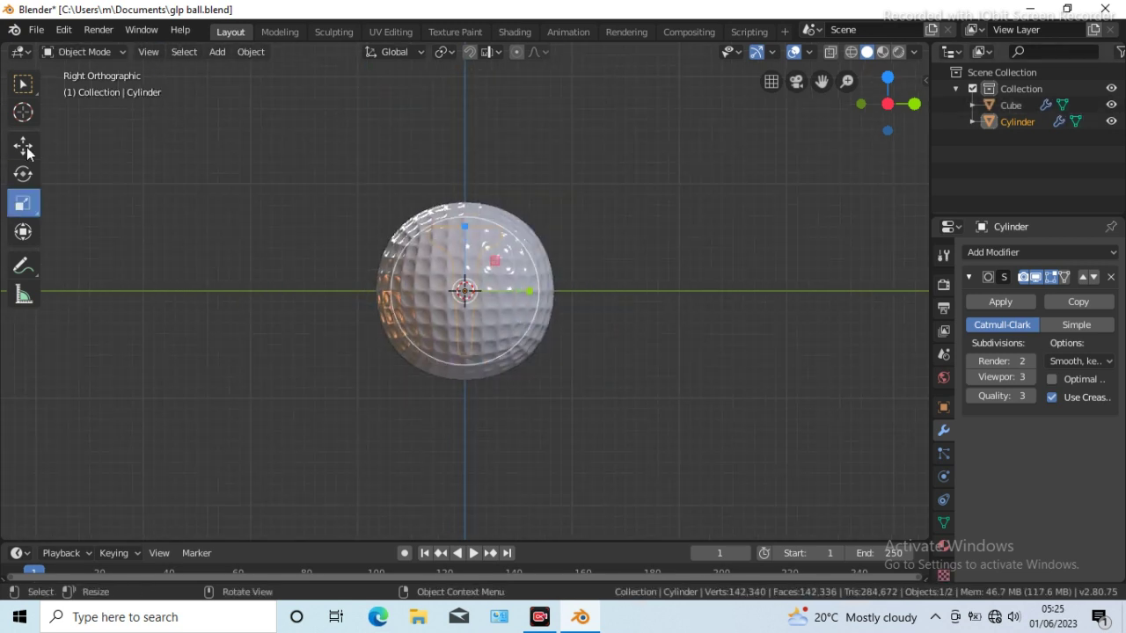
{"action": "left_click", "coordinate": [23, 145]}
{"action": "mouse_move", "coordinate": [466, 230]}
{"action": "left_mouse_down"}
{"action": "mouse_move", "coordinate": [473, 373]}
{"action": "mouse_move", "coordinate": [651, 353]}
{"action": "left_mouse_up"}
{"action": "left_click", "coordinate": [651, 352]}
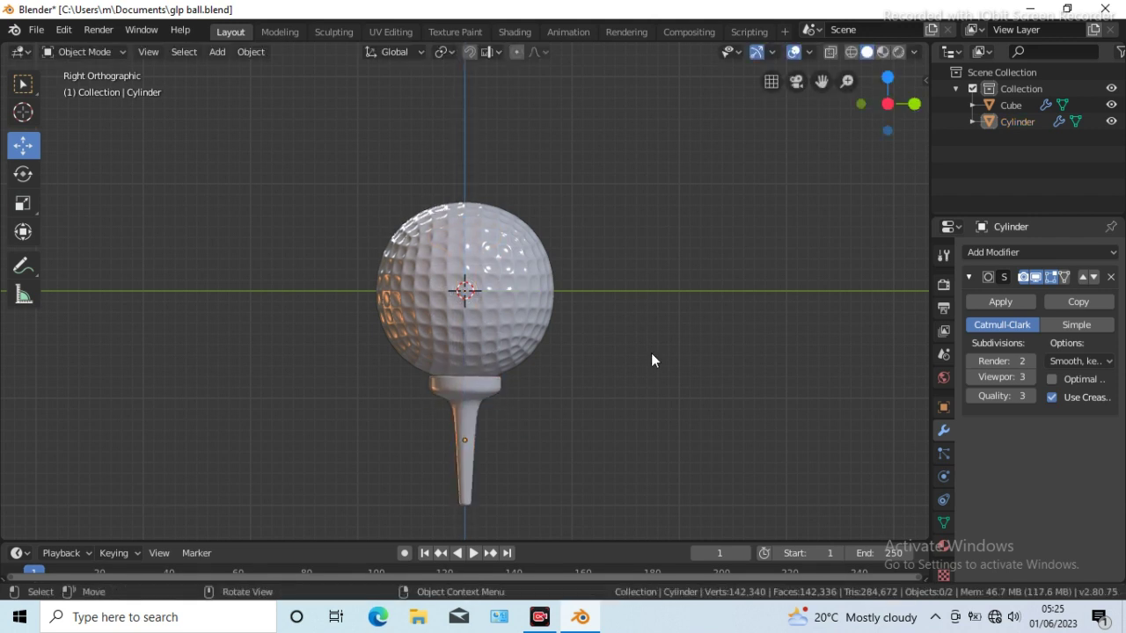
Lift the ball and tee together along Z and recentre the view on them.
{"action": "key", "text": "KP_8"}
{"action": "key", "text": "a"}
{"action": "key", "text": "g"}
{"action": "key", "text": "z"}
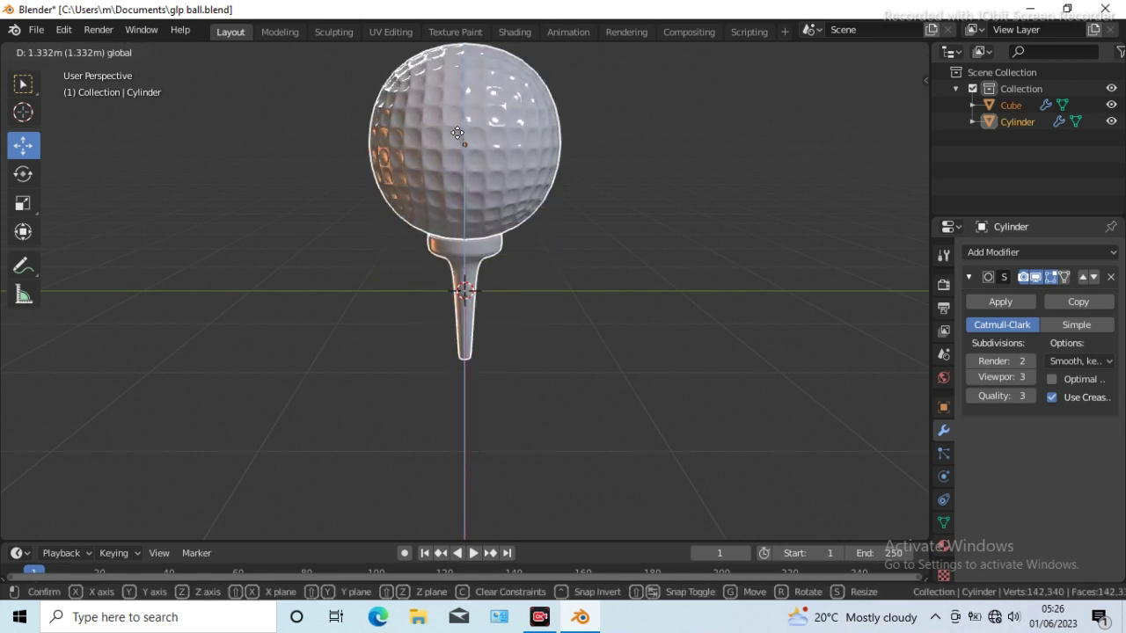
{"action": "left_click", "coordinate": [459, 95]}
{"action": "mouse_move", "coordinate": [821, 81]}
{"action": "left_mouse_down"}
{"action": "mouse_move", "coordinate": [801, 270]}
{"action": "mouse_move", "coordinate": [730, 286]}
{"action": "left_mouse_up"}
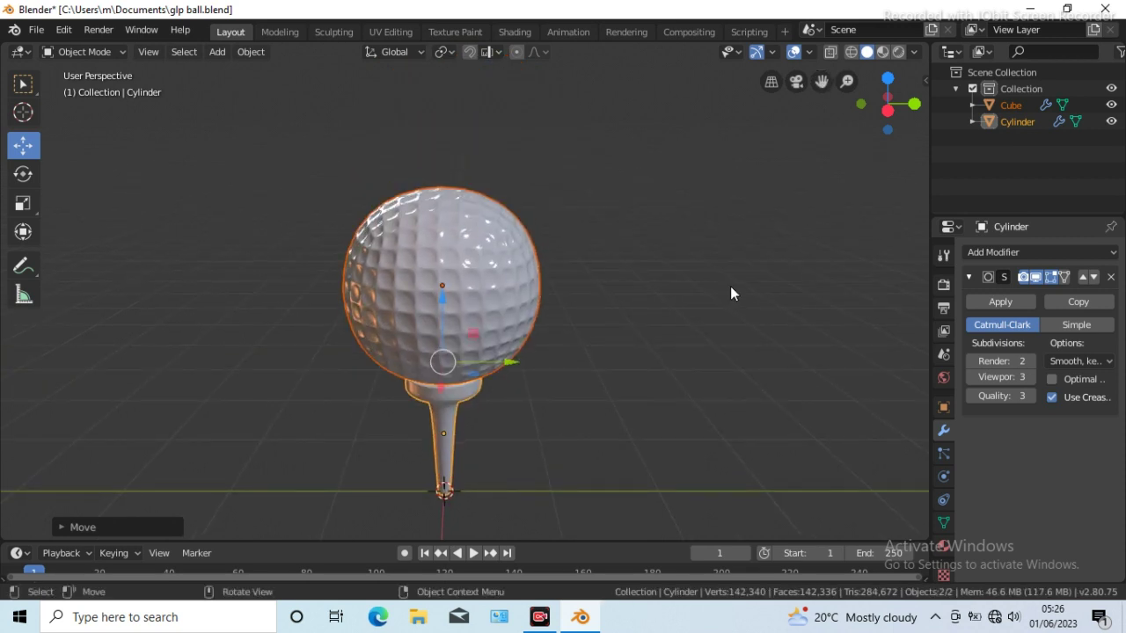
{"action": "left_click", "coordinate": [730, 286]}
{"action": "scroll", "coordinate": [716, 264], "scroll_direction": "down", "scroll_amount": 1}
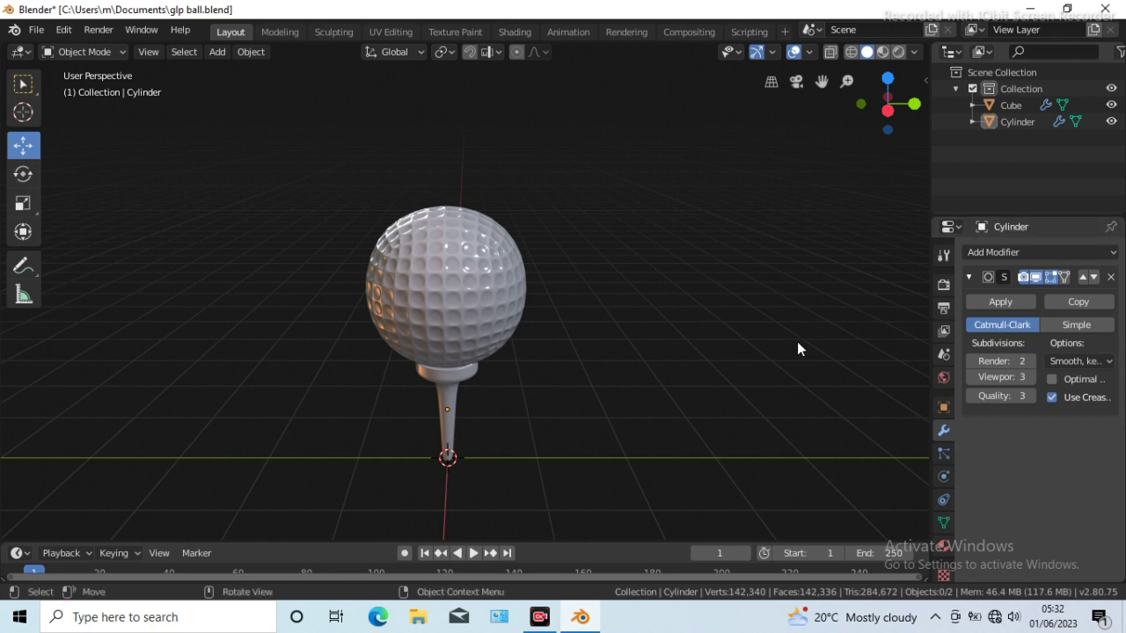
{"action": "key", "text": "KP_4"}
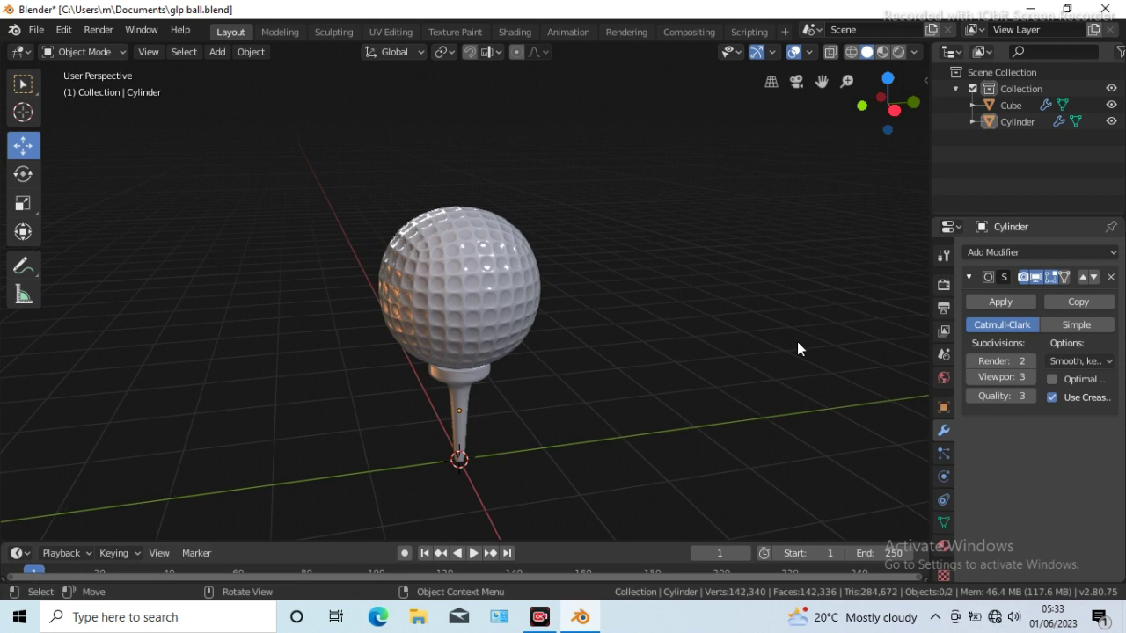
{"action": "key", "text": "KP_4"}
{"action": "key", "text": "KP_4"}
{"action": "key", "text": "KP_4"}
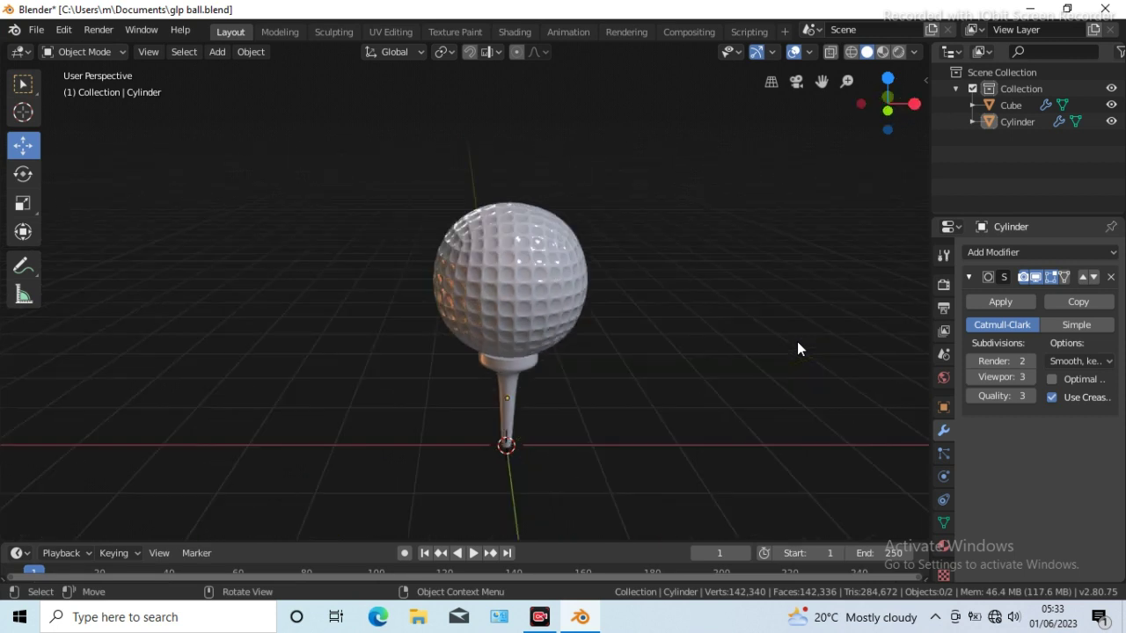
{"action": "key", "text": "KP_4"}
{"action": "key", "text": "KP_4"}
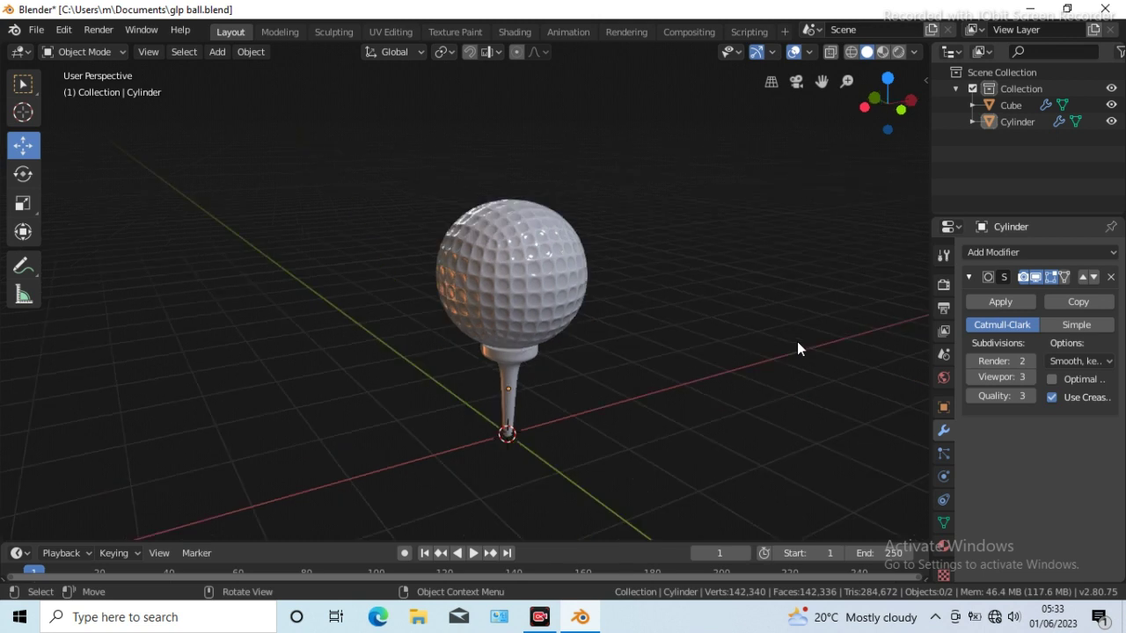
{"action": "key", "text": "KP_4"}
{"action": "key", "text": "KP_4"}
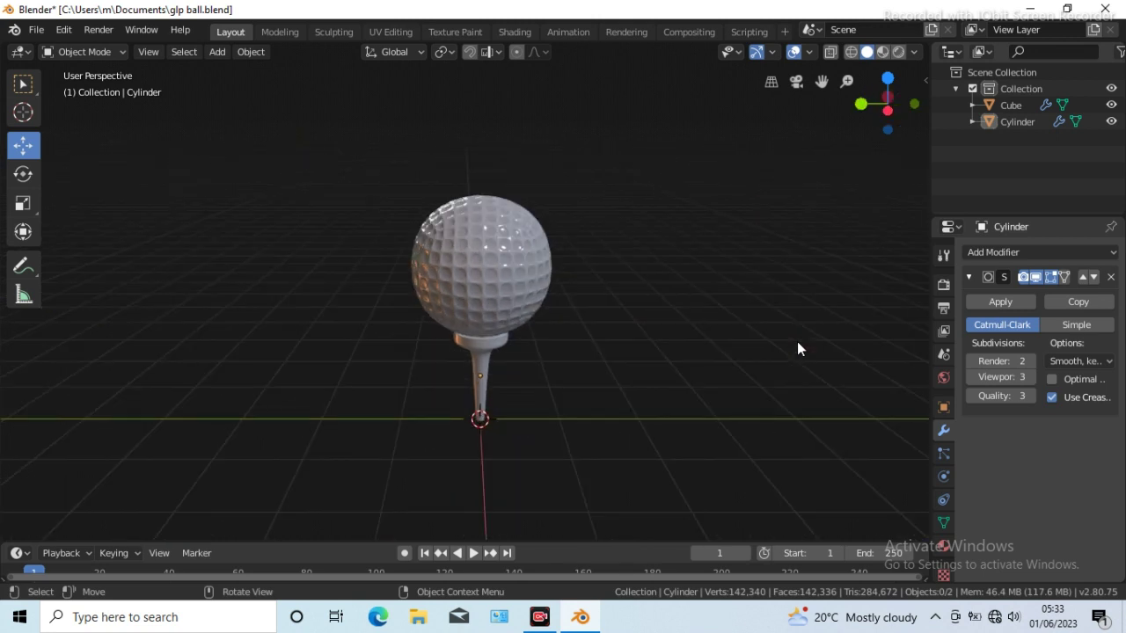
{"action": "key", "text": "KP_4"}
{"action": "key", "text": "KP_4"}
{"action": "key", "text": "KP_4"}
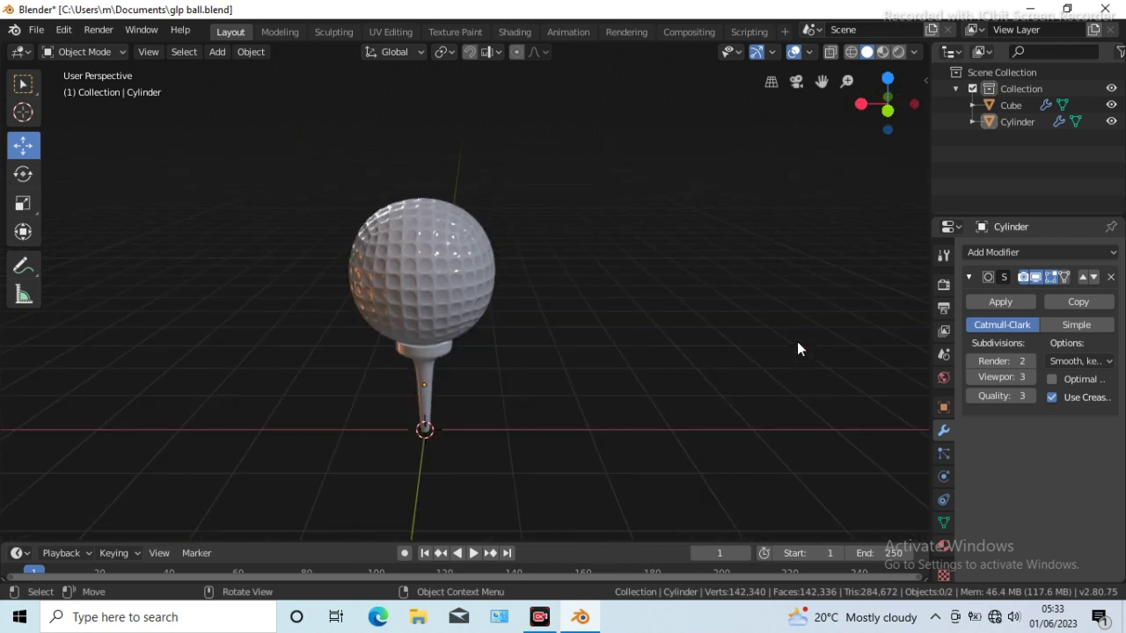
{"action": "key", "text": "KP_4"}
{"action": "key", "text": "KP_4"}
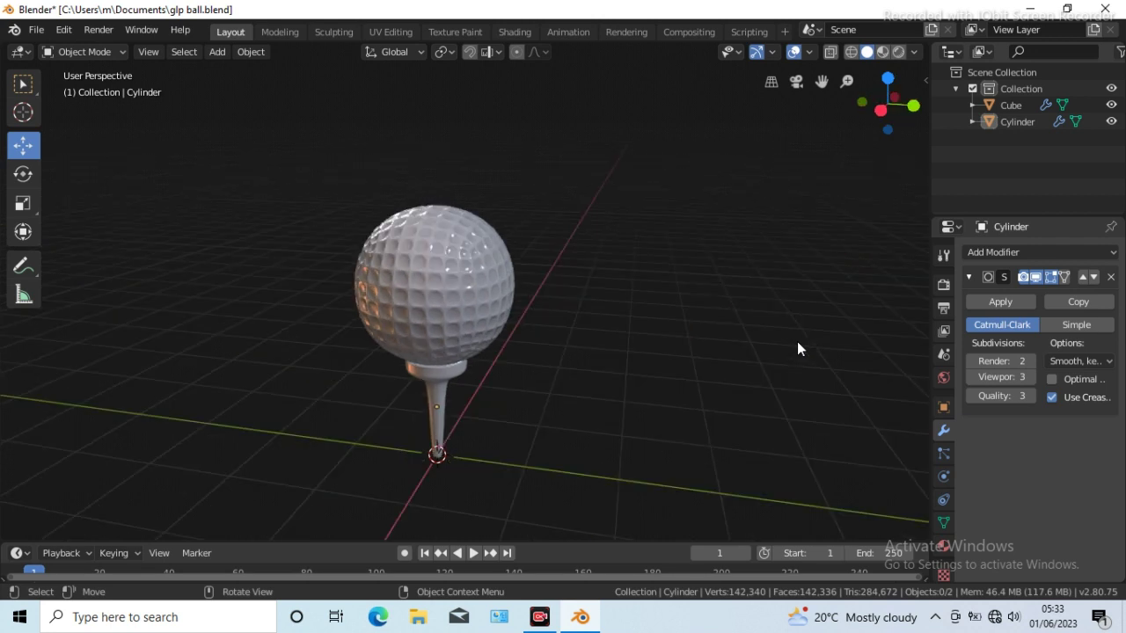
{"action": "key", "text": "KP_4"}
{"action": "key", "text": "KP_4"}
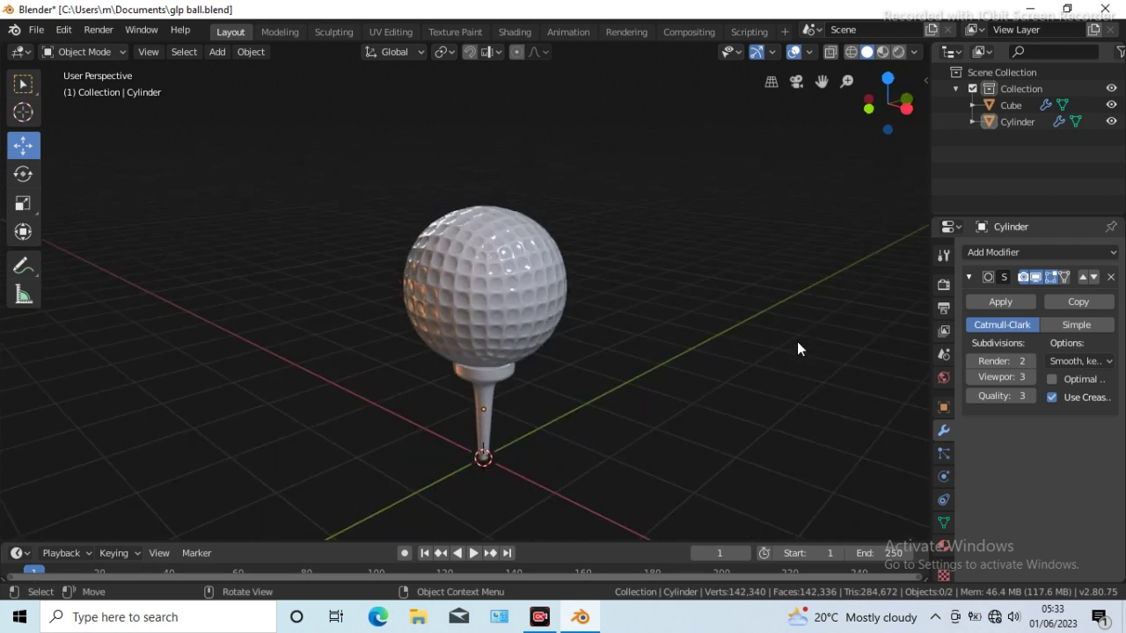
{"action": "key", "text": "KP_4"}
{"action": "key", "text": "KP_4"}
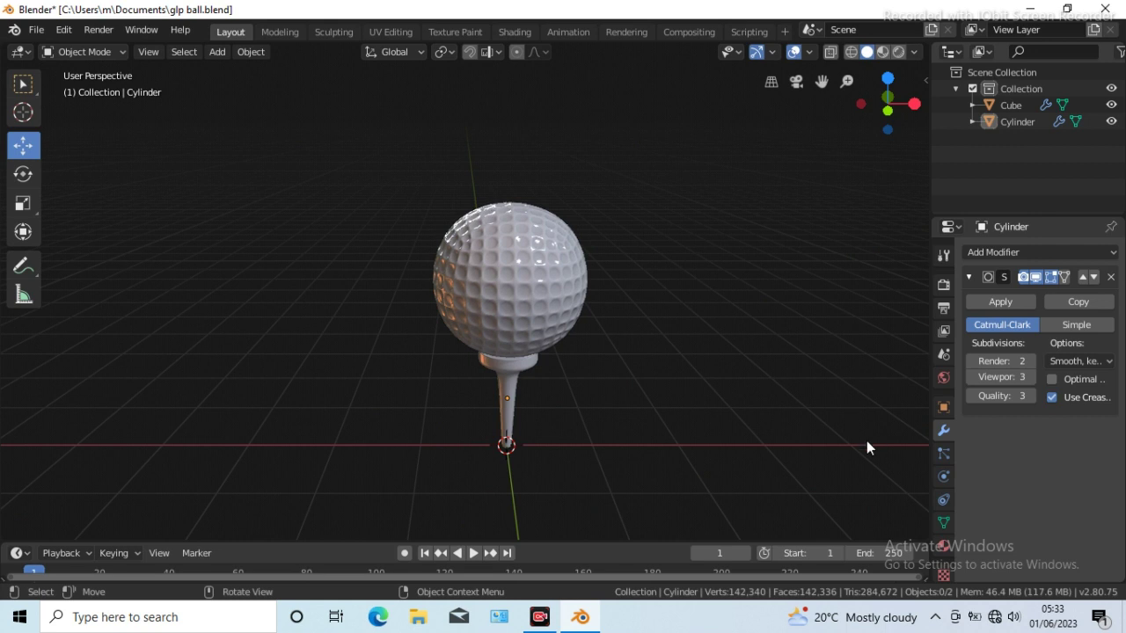